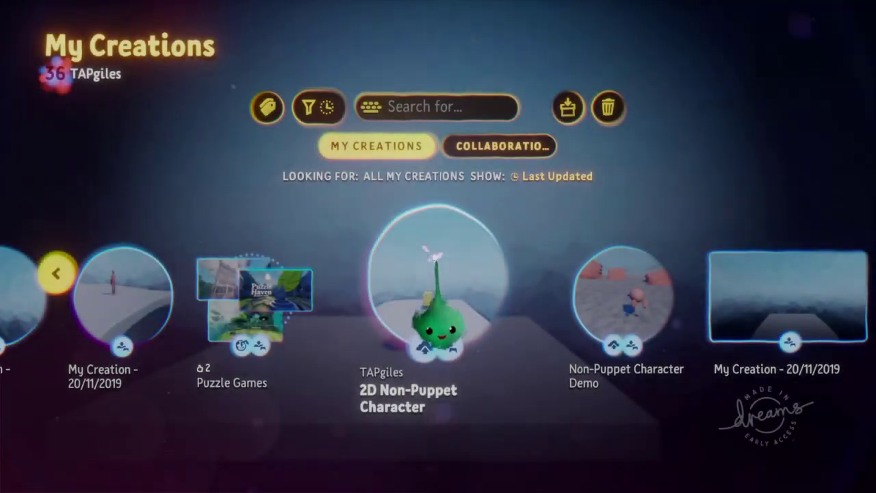
Open the 2D Non-Puppet Character creation and playtest the character by running and jumping in both directions
click(432, 273)
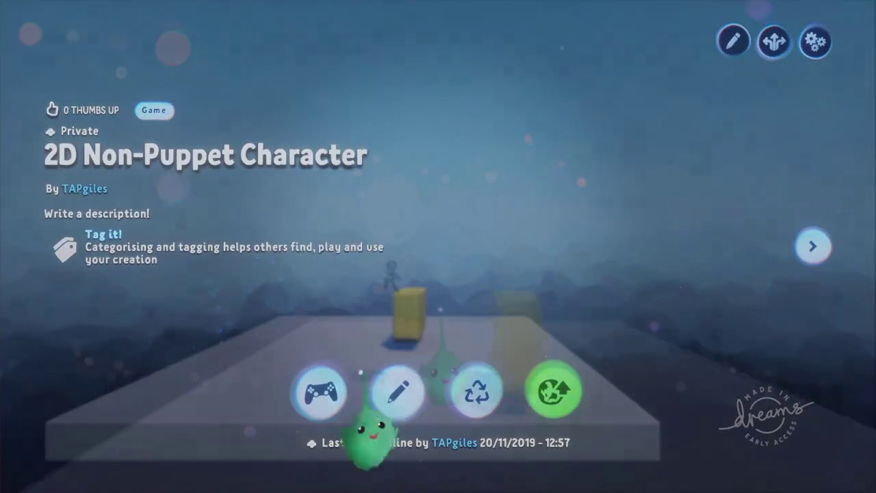
click(320, 392)
key(Right)
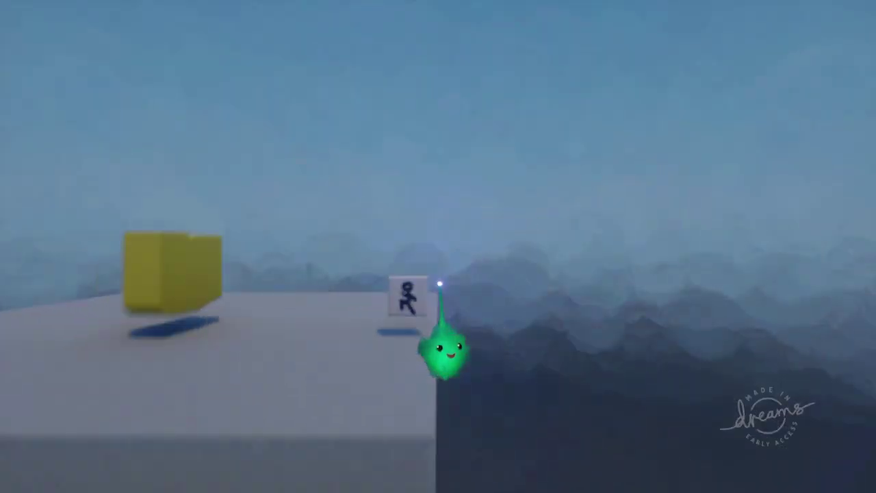
key(space)
key(Left)
key(Left)
key(space)
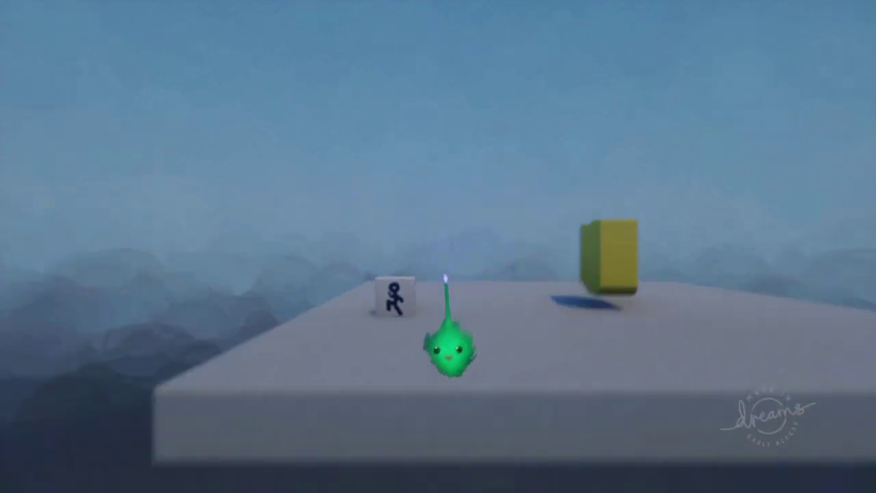
Leave the playtest and switch the scene to Edit Mode
key(Escape)
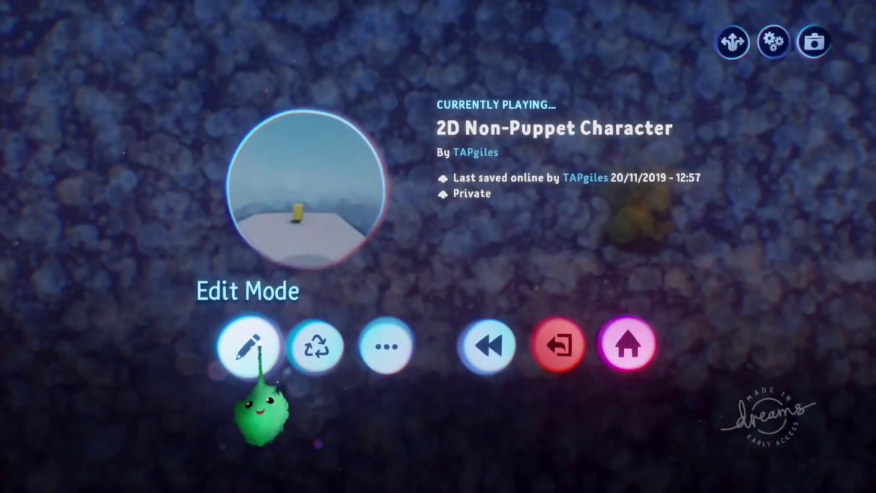
click(250, 346)
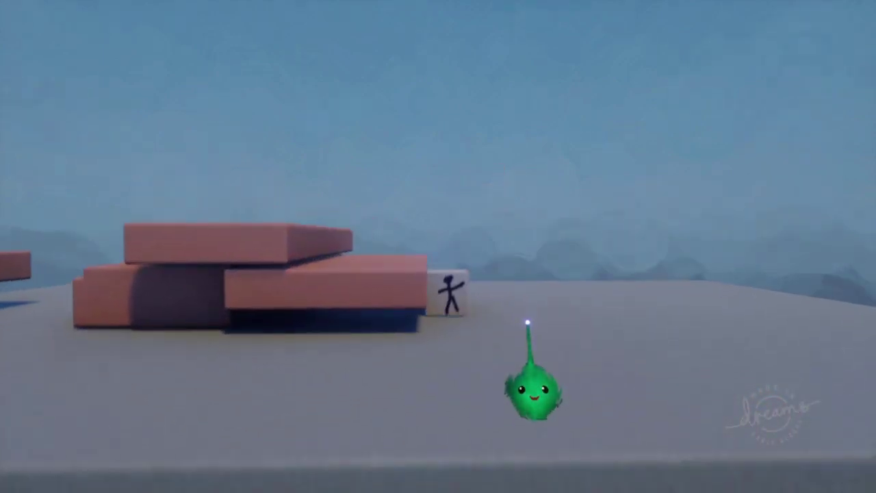
key(Escape)
click(248, 342)
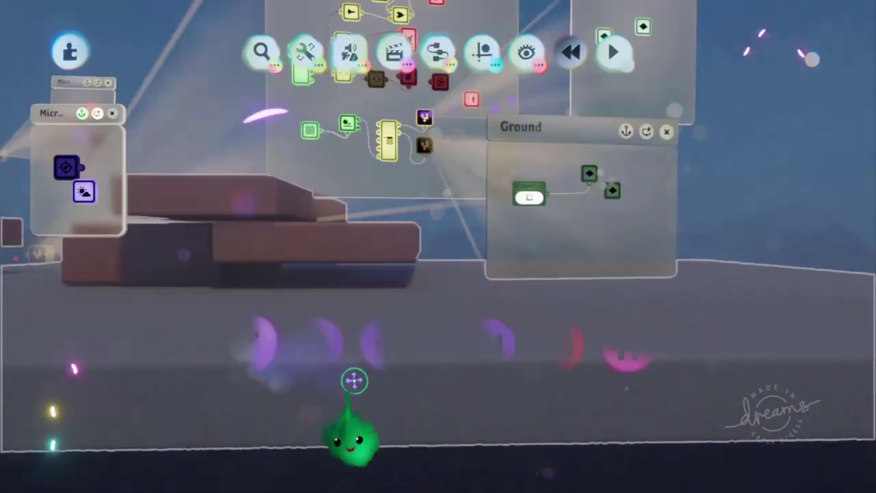
Extend the pink platform sculpture with a rising staircase of slabs and try it out in play mode
click(379, 268)
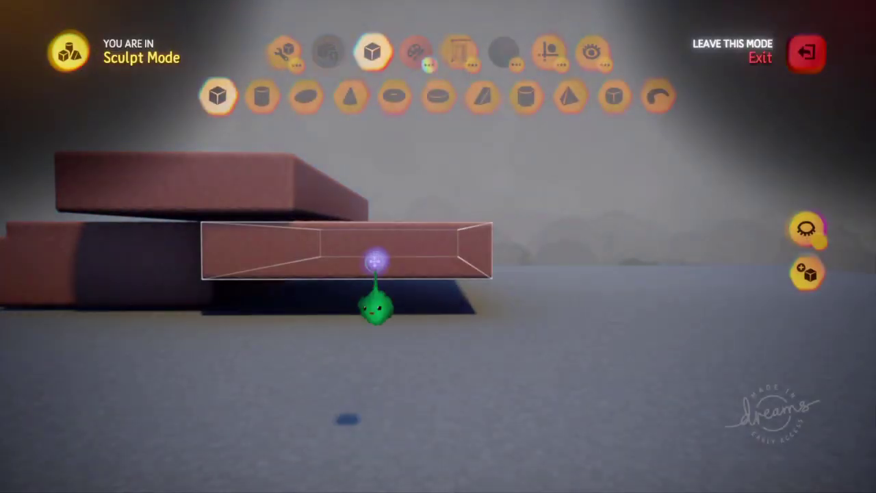
mouse_move(374, 260)
mouse_down()
mouse_move(442, 135)
mouse_move(435, 139)
mouse_move(598, 70)
mouse_move(579, 96)
mouse_up()
key(Escape)
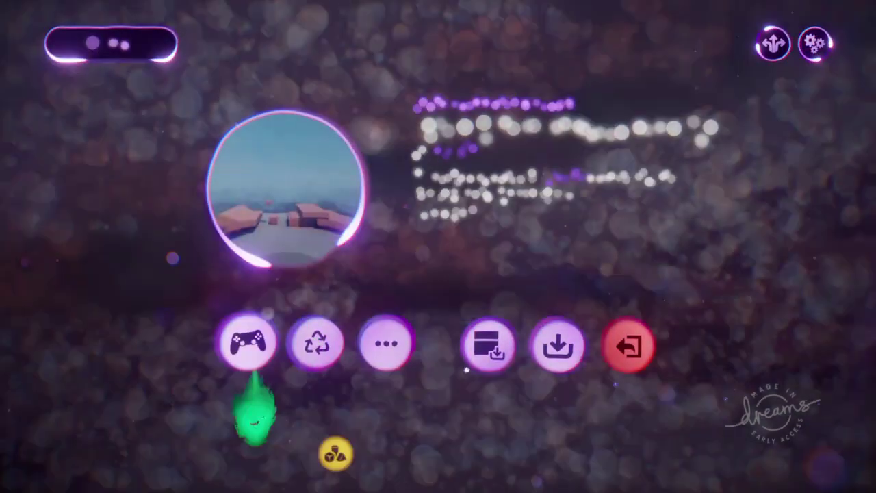
click(248, 342)
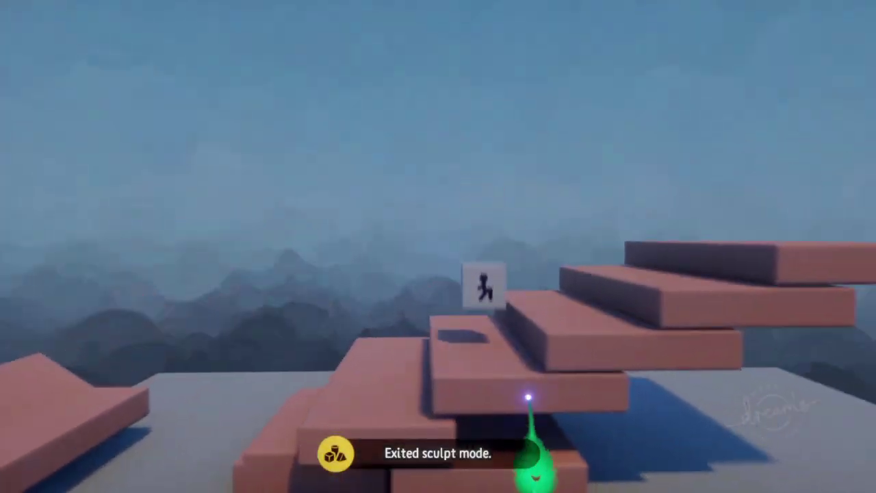
mouse_move(528, 397)
middle_down()
mouse_move(529, 407)
mouse_move(514, 380)
middle_up()
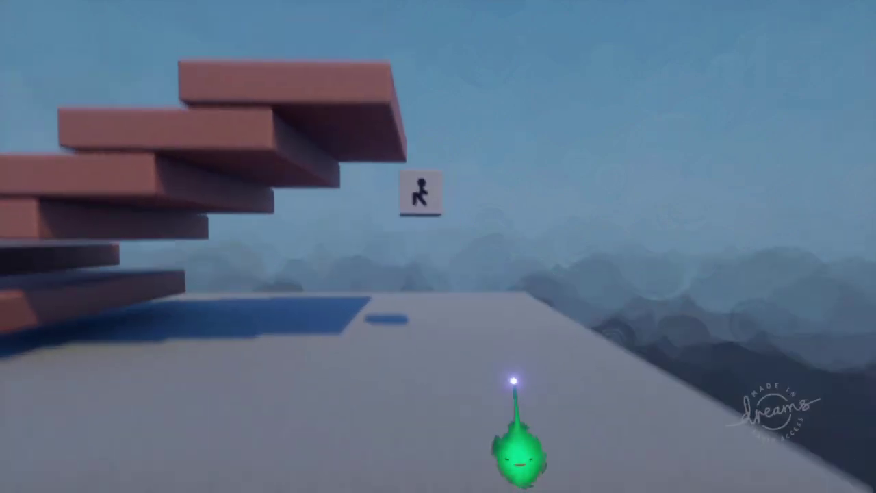
Return to Edit Mode and turn on Grid Snap for the scene with the bare ground block
key(Escape)
click(219, 355)
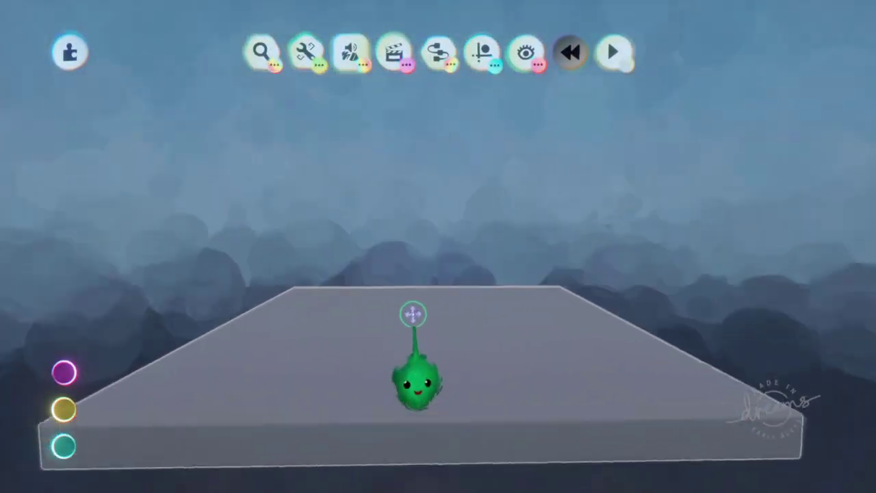
click(349, 56)
click(485, 56)
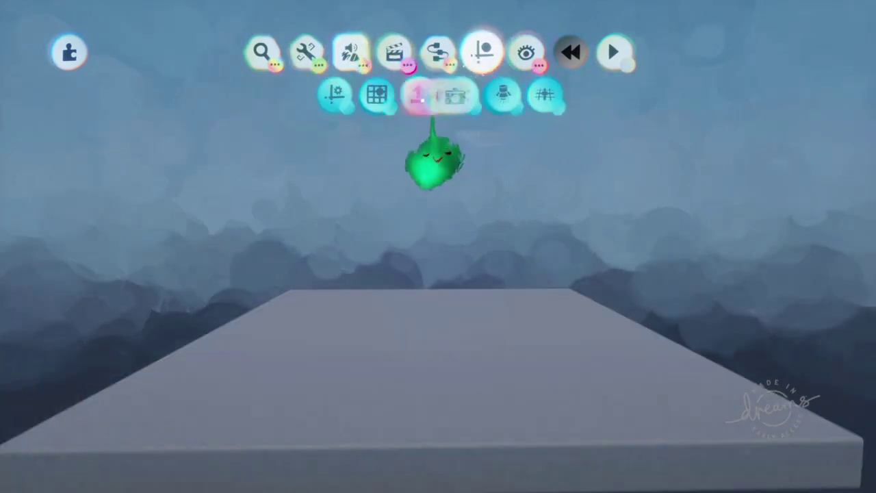
click(374, 93)
Sculpt a single cube above the ground block and exit Sculpt Mode
click(353, 54)
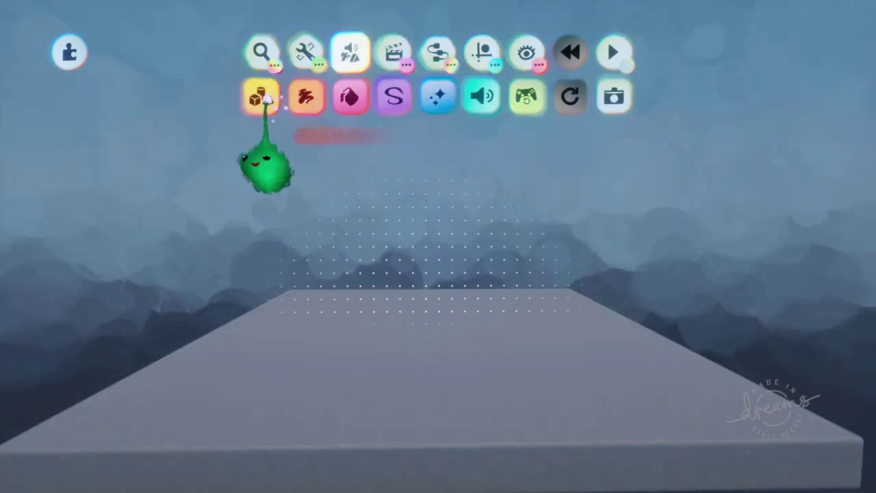
click(261, 96)
key(Escape)
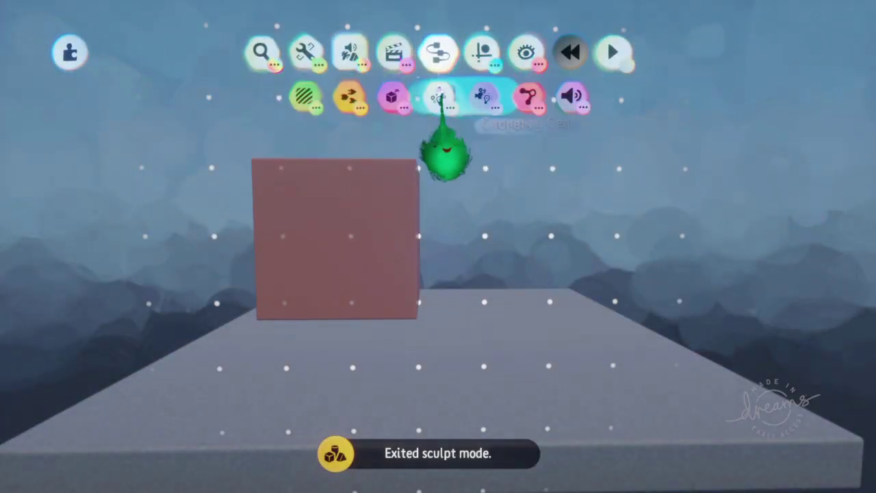
Place a Microchip gadget on the cube
click(349, 96)
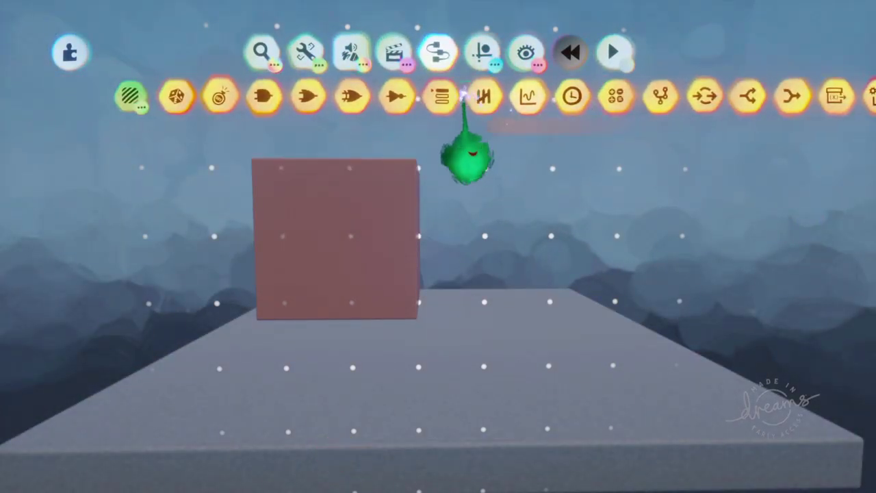
click(464, 97)
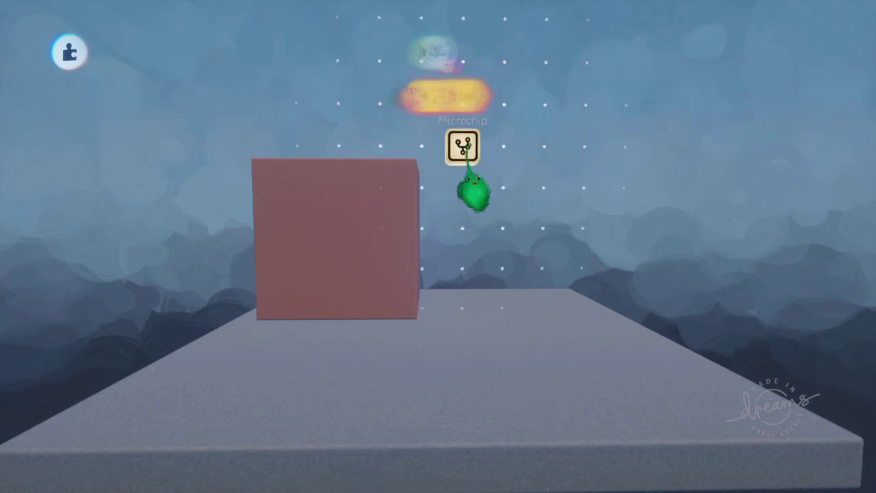
click(344, 147)
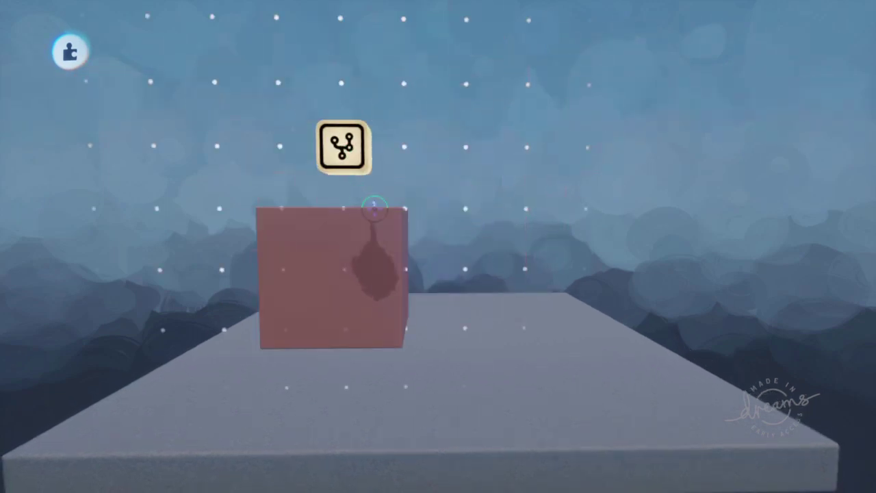
scroll(441, 225, up, 3)
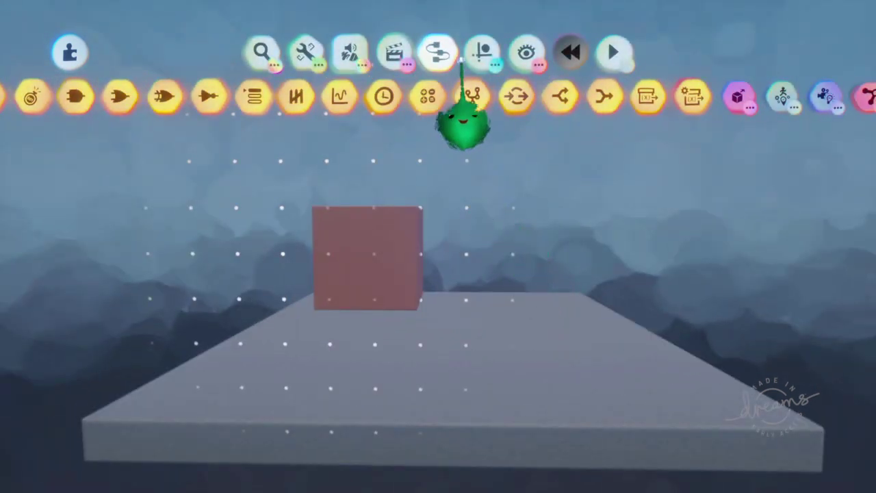
Show the microchip through the cube with X-Ray, open it, and move its canvas beside the cube
click(526, 55)
click(443, 98)
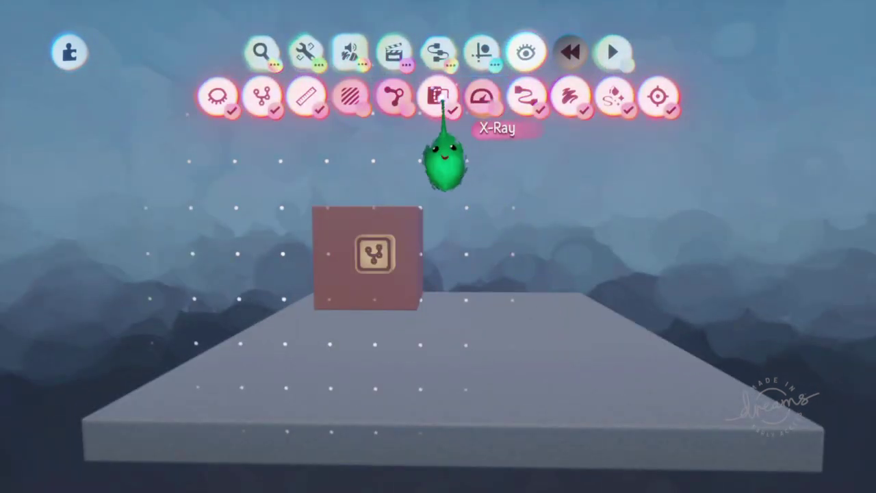
click(394, 260)
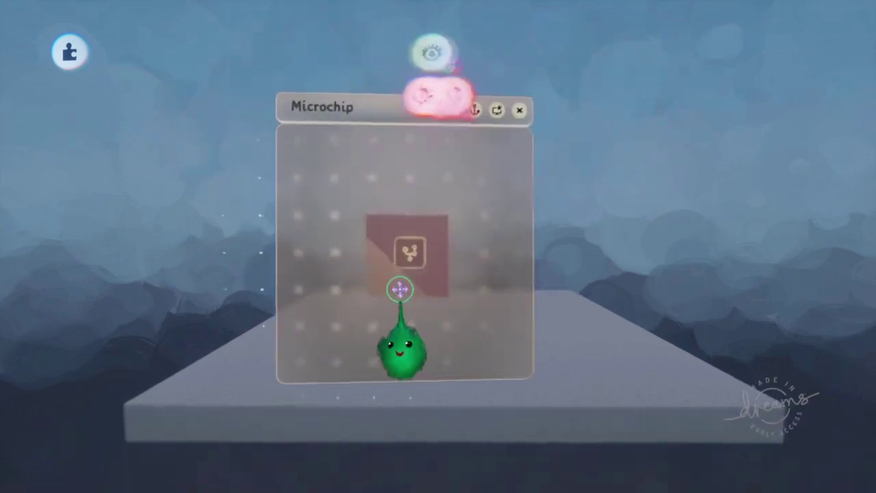
drag(570, 176, 611, 136)
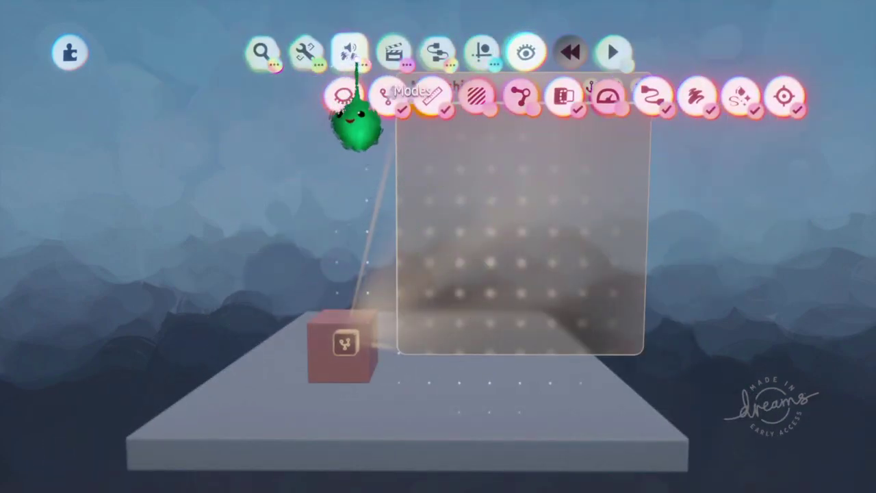
Try placing the purple crosshair gadget inside the microchip and inspect the chip's position in the cube from several sides
click(436, 55)
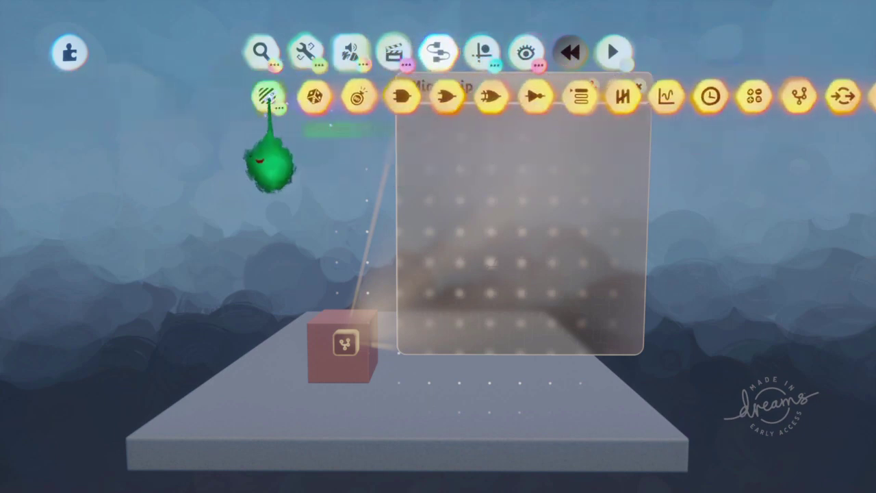
click(297, 96)
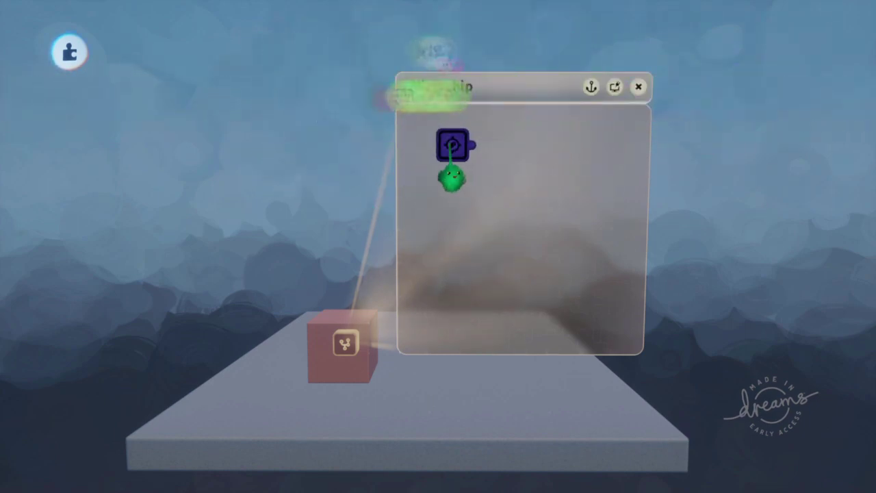
click(451, 145)
middle_drag(454, 199, 457, 271)
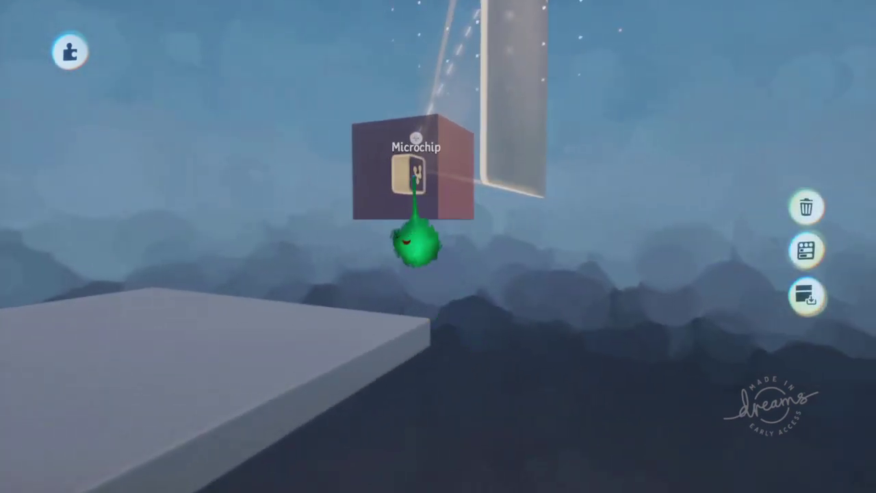
middle_drag(416, 190, 413, 247)
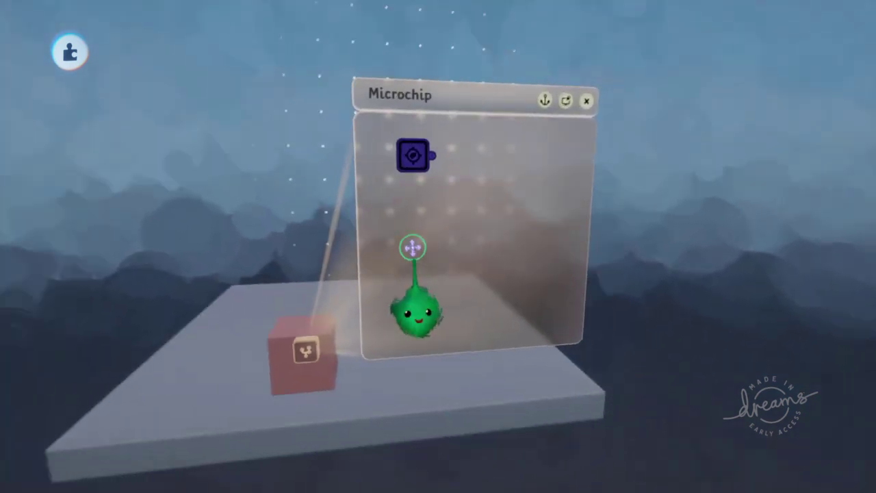
drag(355, 165, 408, 303)
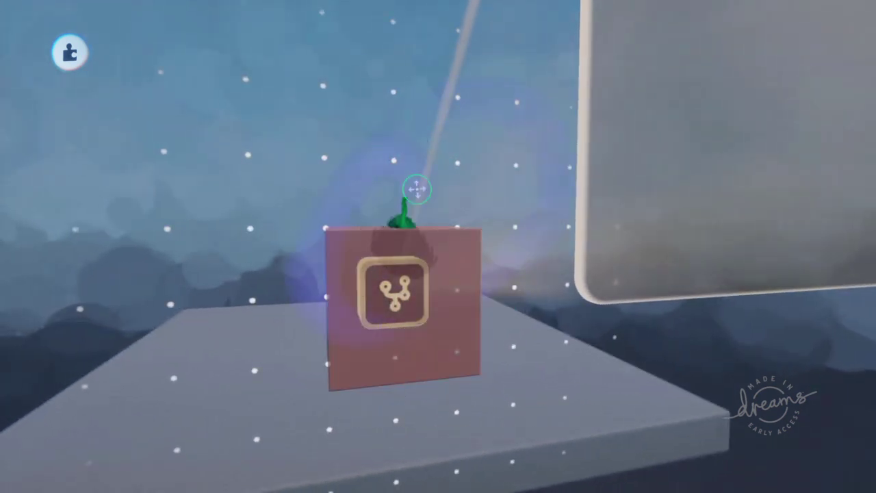
middle_drag(417, 189, 382, 198)
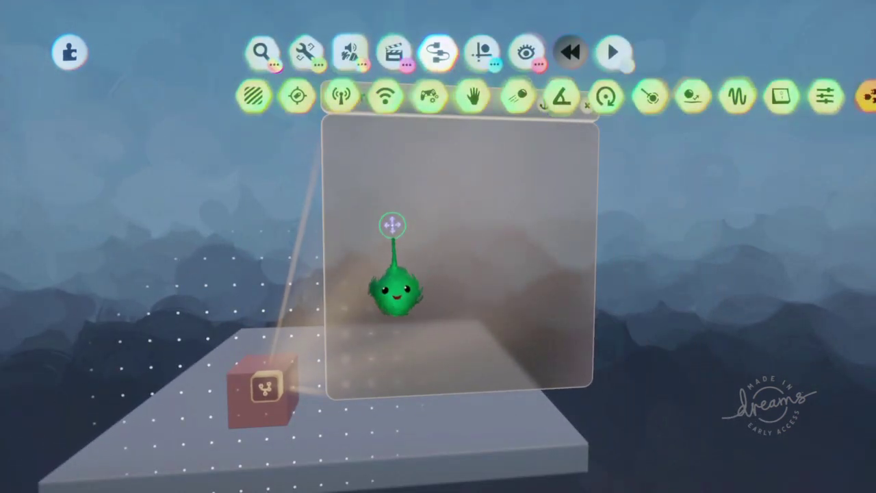
Group the cube with its microchip and wire the microchip's crosshair setting to the cube
click(268, 385)
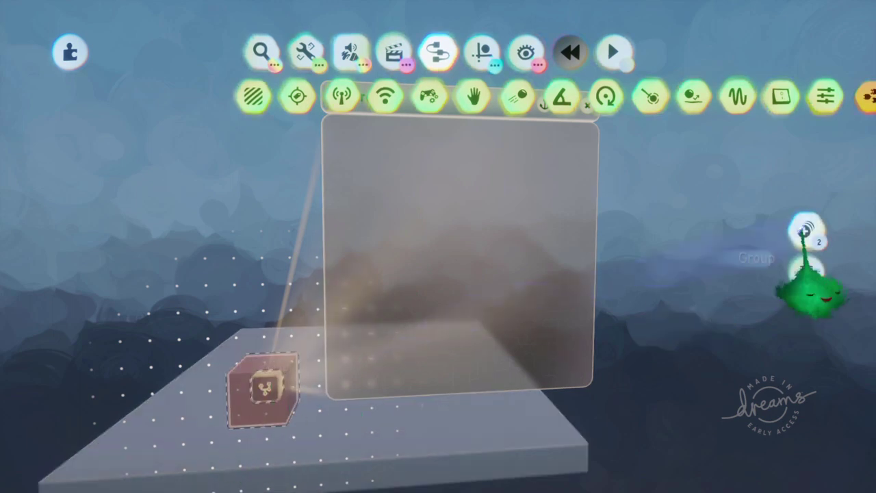
click(401, 256)
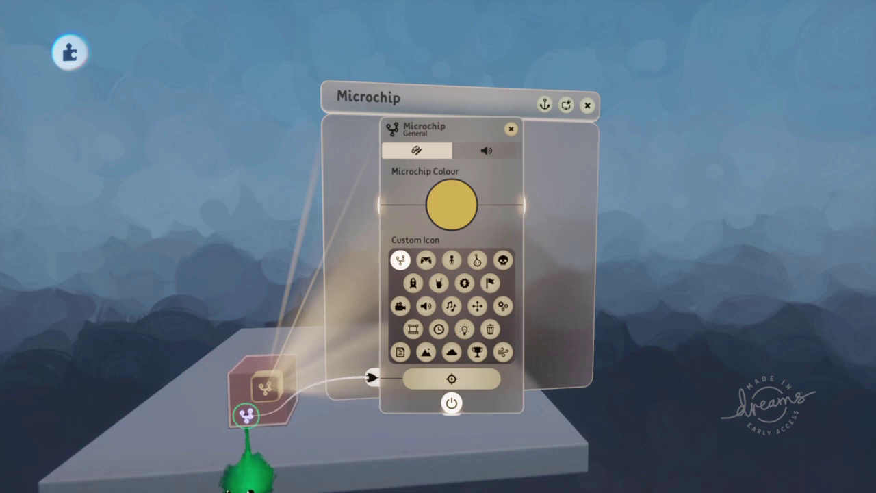
key(Escape)
Turn off Grid Snap
middle_drag(372, 330, 336, 301)
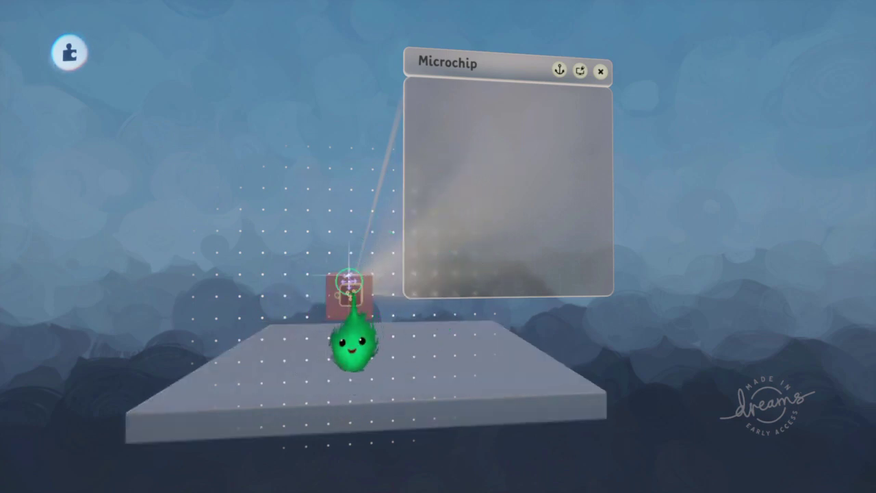
key(Tab)
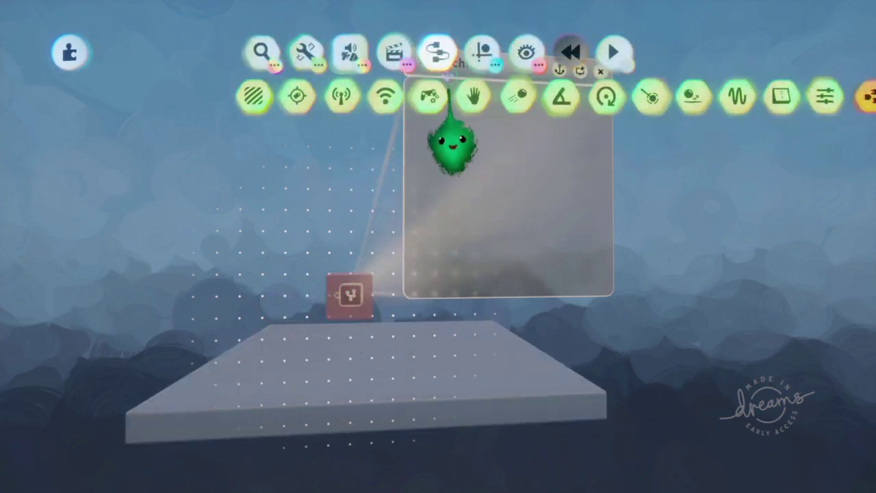
click(482, 55)
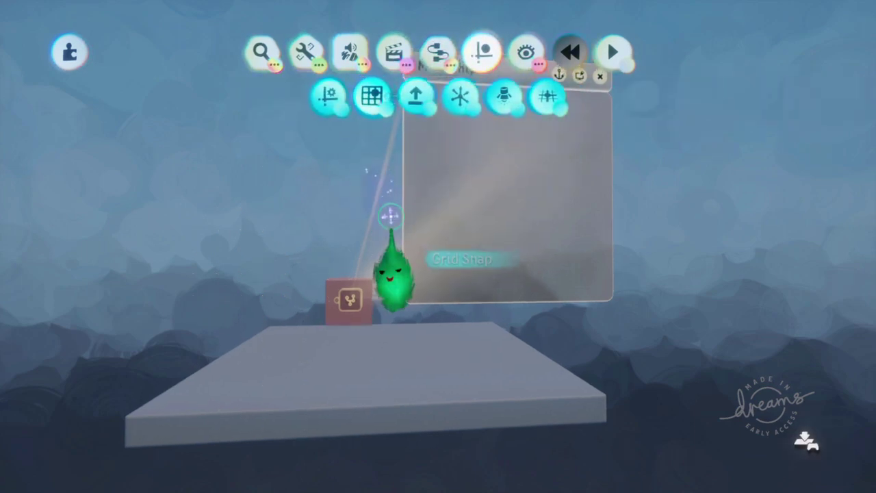
middle_drag(410, 414, 380, 289)
Lower the cube towards the ground and make its group movable in the physical properties
drag(381, 289, 394, 381)
middle_drag(395, 381, 318, 414)
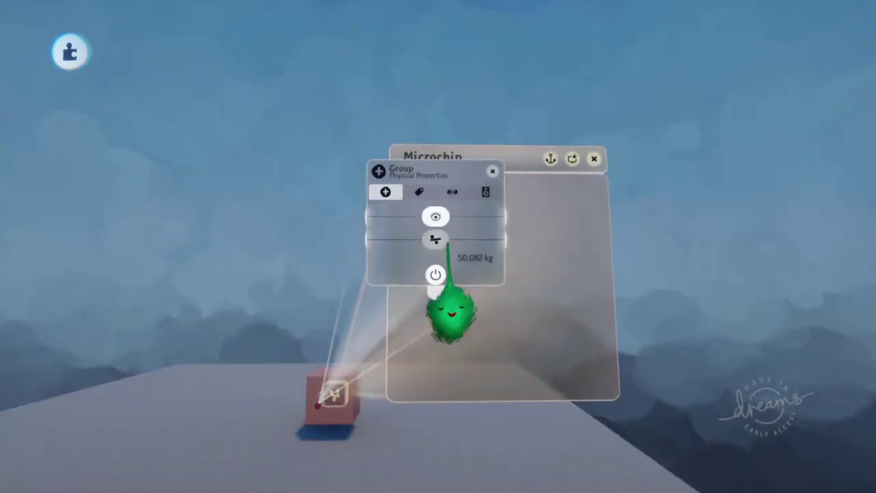
key(Escape)
Lift the cube group back up so it floats above the ground
drag(321, 412, 314, 294)
key(space)
key(Left)
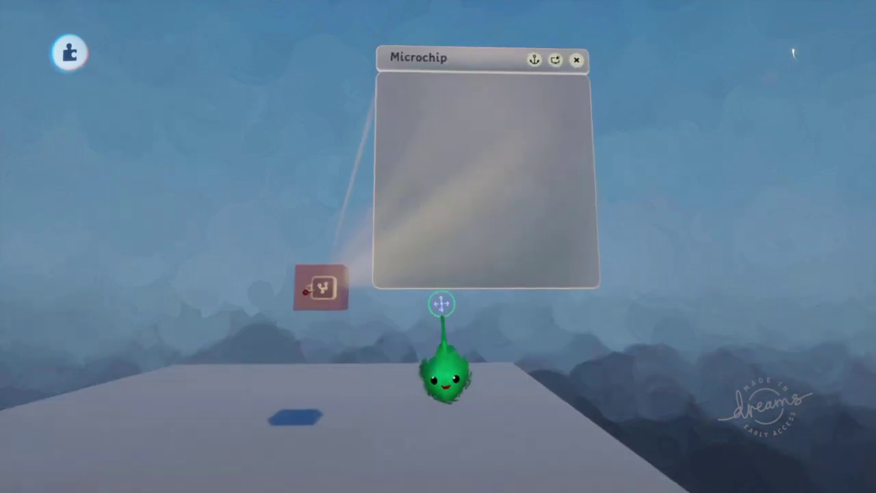
Place a Controller Sensor near the upper left inside the microchip
middle_drag(441, 303, 424, 283)
click(437, 57)
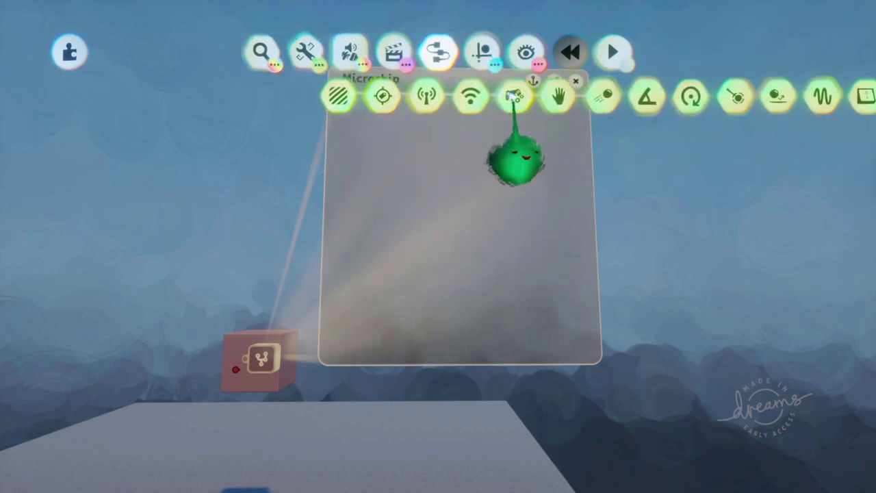
click(497, 96)
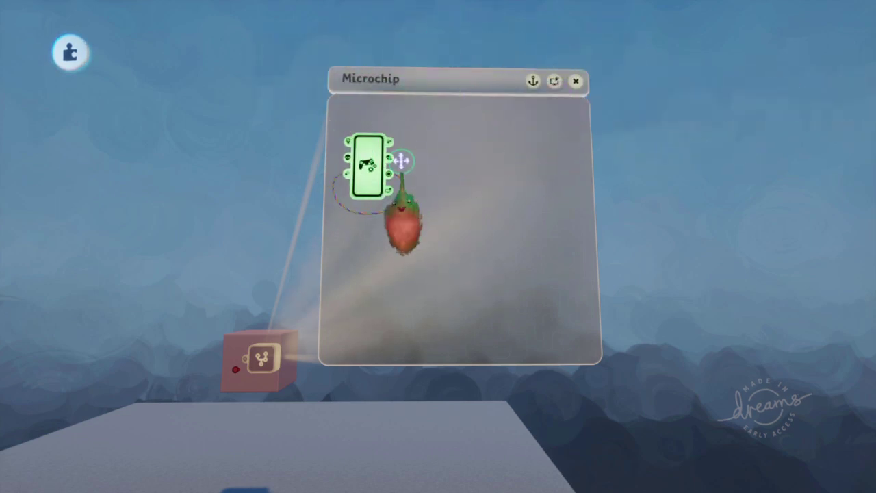
click(401, 187)
Place an Advanced Mover inside the microchip, to the right of the Controller Sensor
key(s)
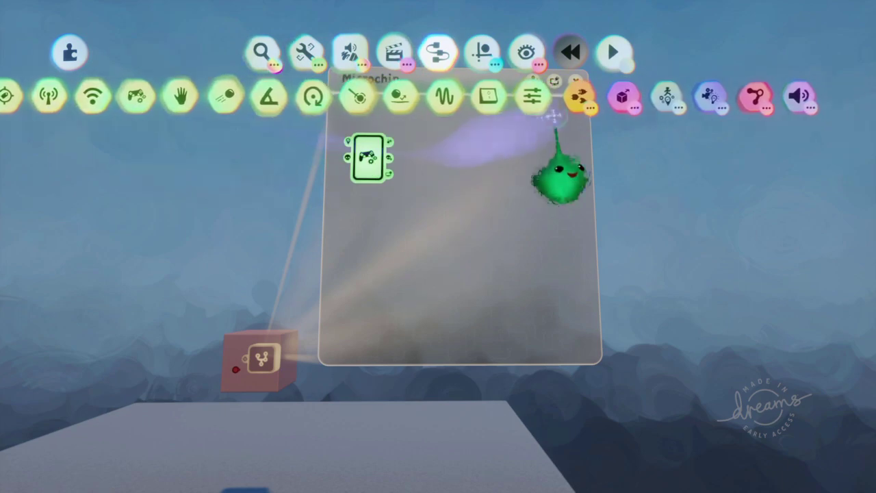
click(624, 94)
click(264, 96)
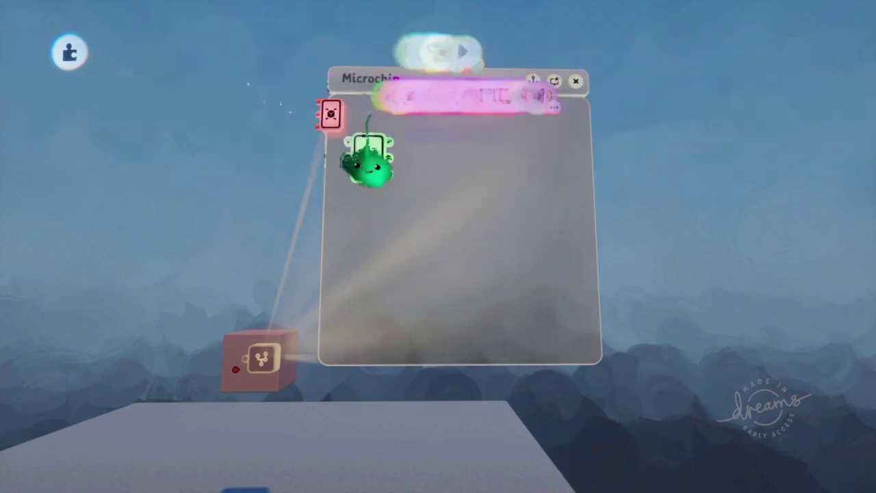
click(454, 179)
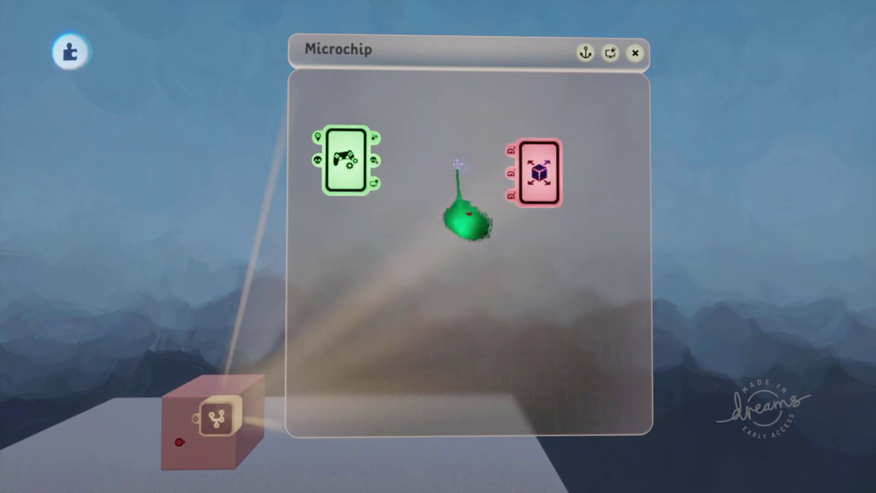
Open the Controller Sensor's third I/O page and move its settings clear of the microchip
key(s)
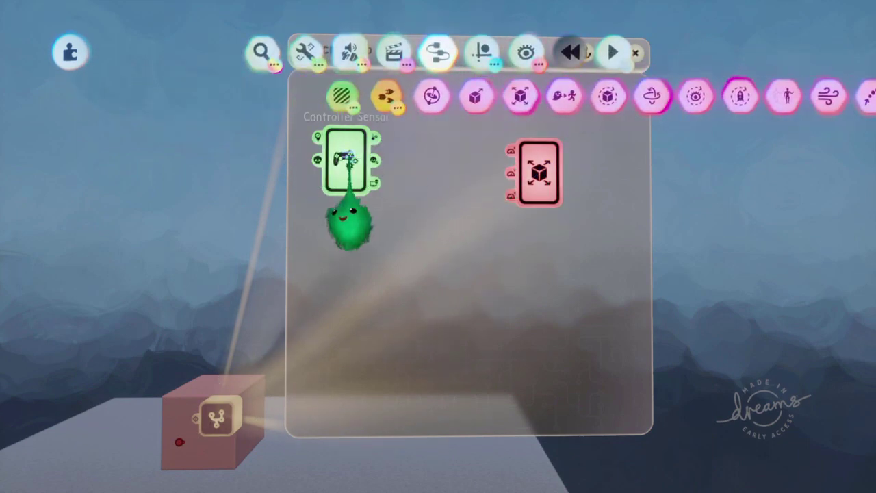
click(345, 158)
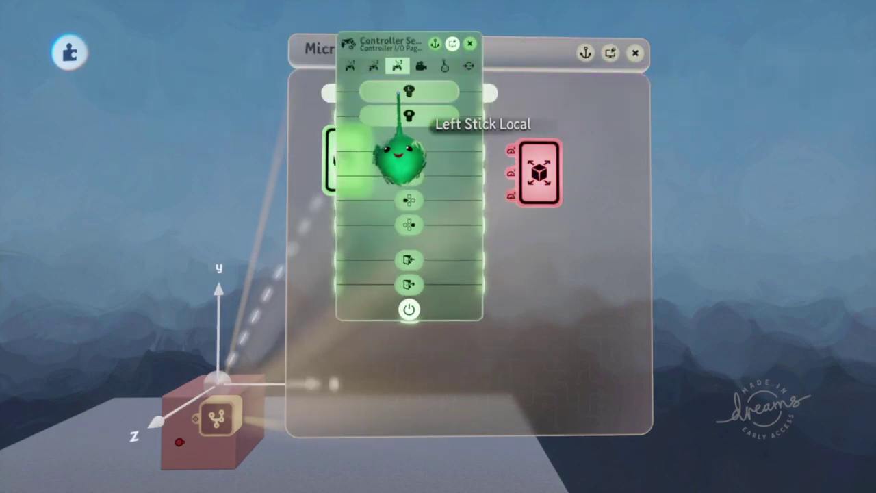
key(s)
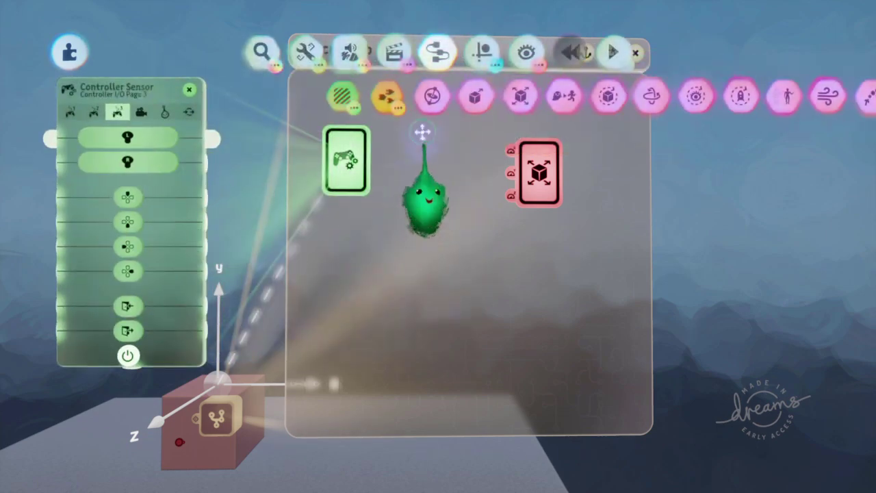
Place a splitter between the Controller Sensor and the Advanced Mover in the microchip
click(381, 104)
middle_drag(371, 201, 496, 274)
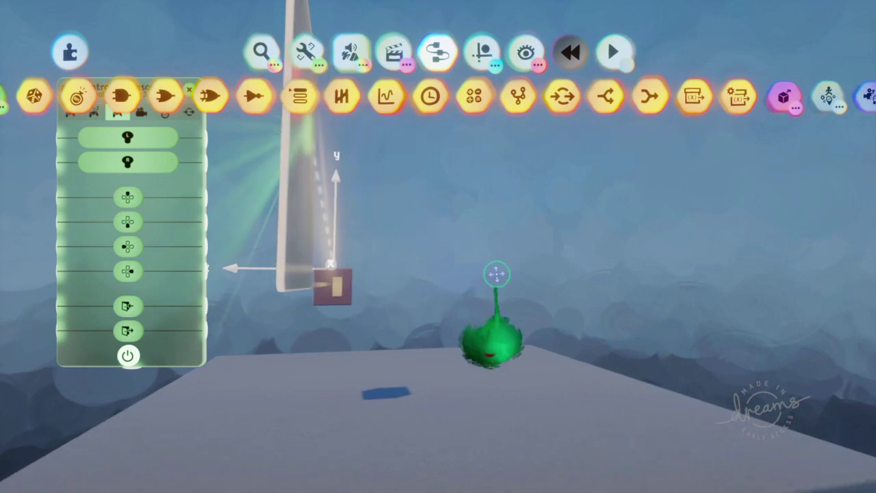
middle_drag(388, 291, 426, 311)
middle_drag(416, 248, 548, 164)
click(605, 96)
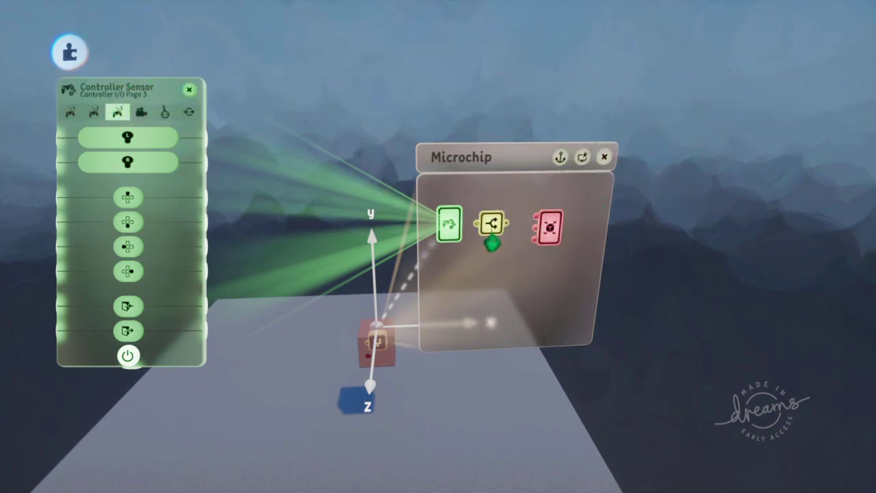
Wire the Controller Sensor's Left Stick Local output into the splitter and the splitter's X output to the mover's Left/Right input
middle_drag(437, 253, 207, 197)
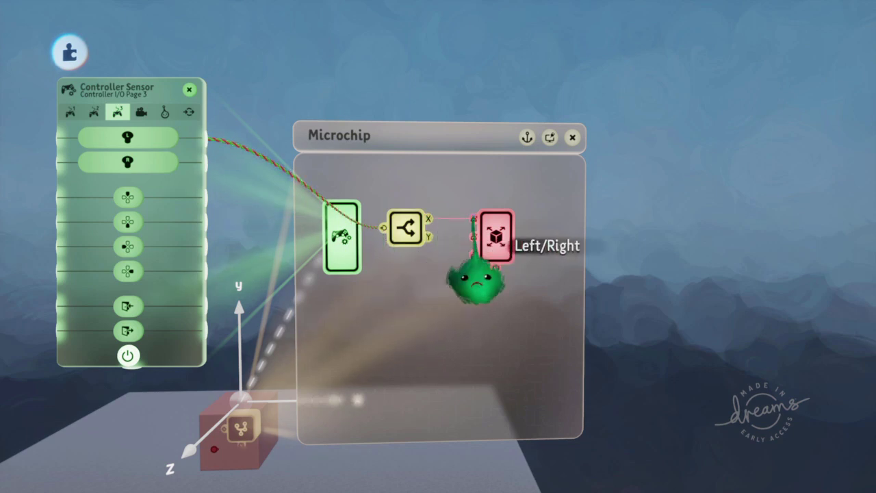
middle_drag(429, 236, 511, 297)
drag(587, 228, 585, 194)
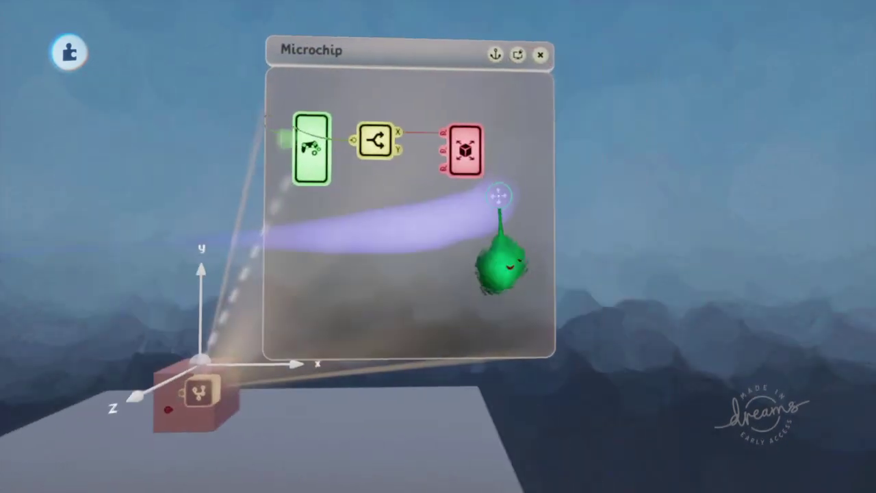
Set the Advanced Mover's strength to 85% and its damping to 84% on X, 0% on Y and 100% on Z
click(462, 150)
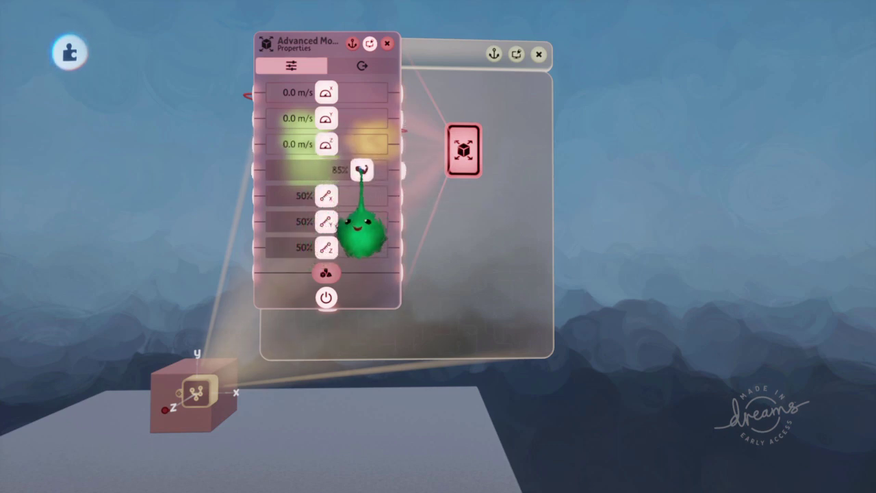
drag(327, 197, 362, 196)
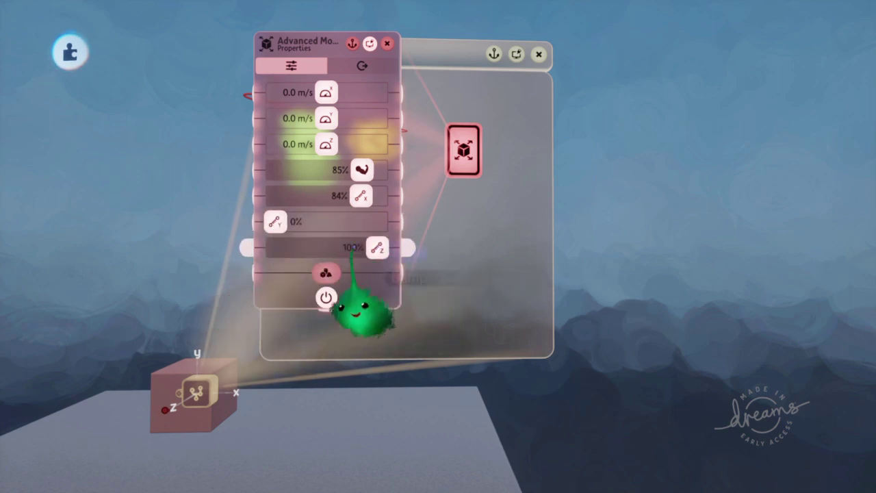
Examine the cube's X, Y and Z axes from the front and side against the Advanced Mover's damping settings
middle_drag(349, 258, 416, 303)
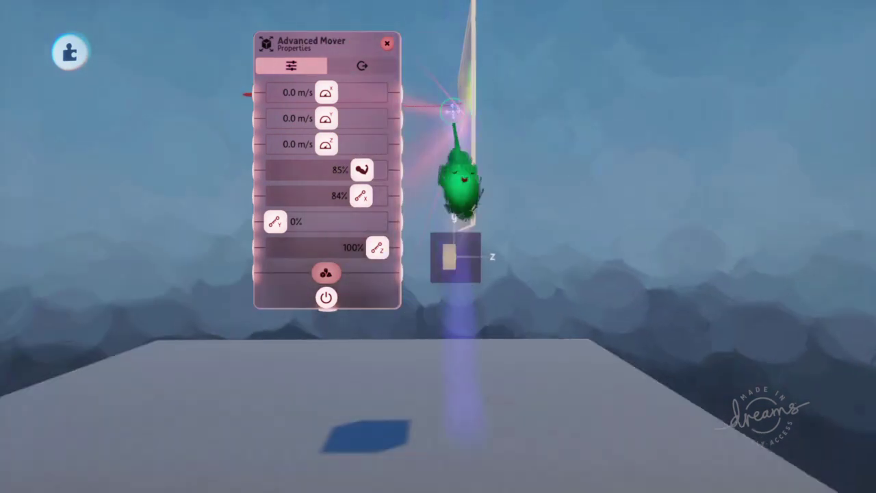
middle_drag(364, 264, 460, 176)
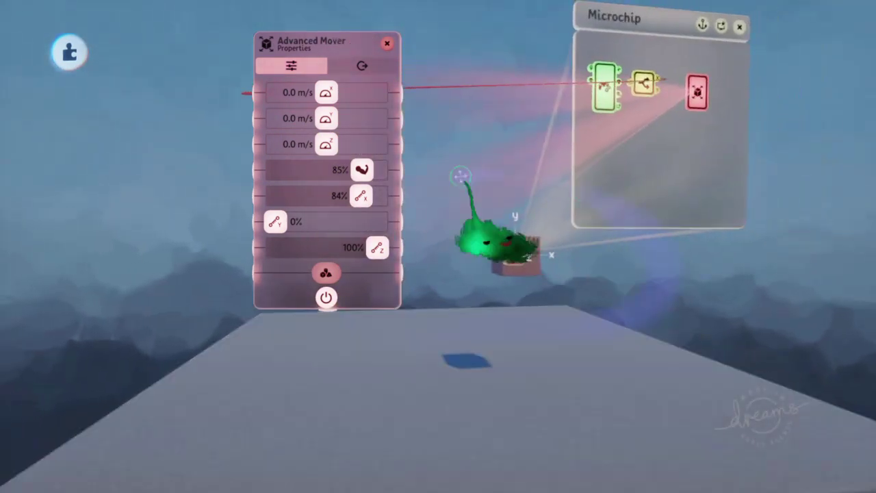
middle_drag(417, 331, 473, 137)
middle_drag(453, 226, 629, 260)
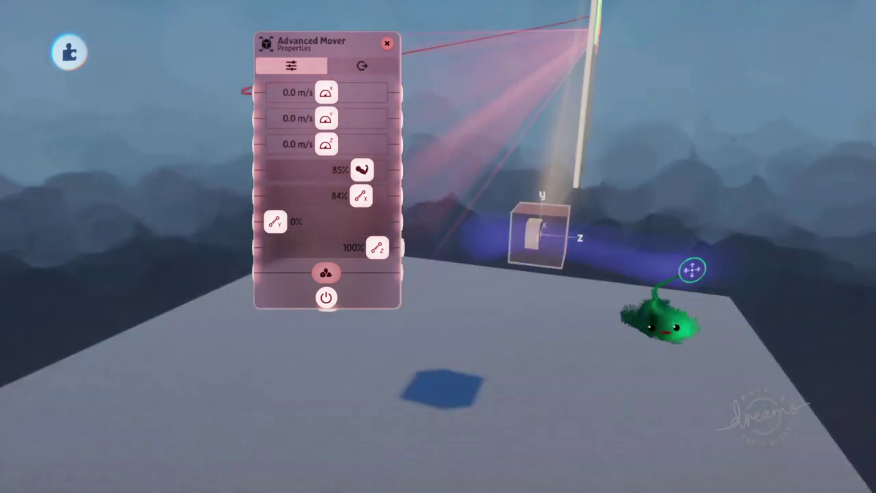
middle_drag(692, 269, 606, 261)
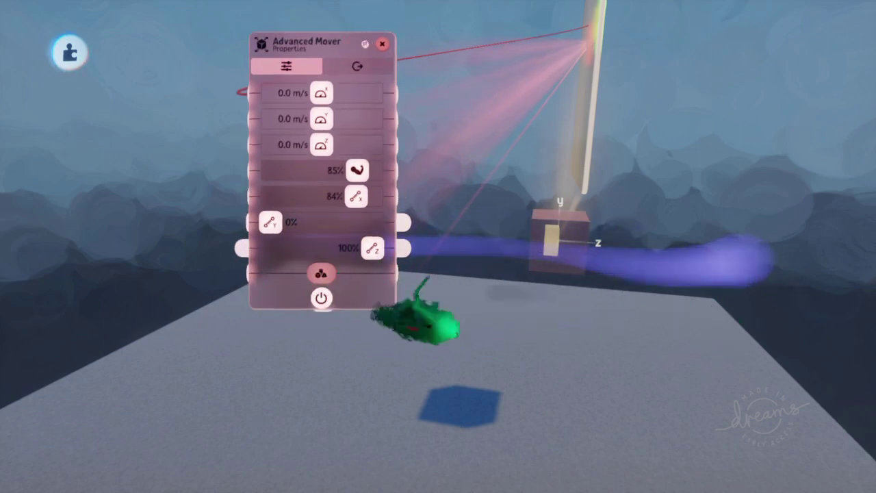
mouse_move(423, 292)
middle_down()
mouse_move(434, 285)
mouse_move(431, 308)
mouse_move(418, 299)
middle_up()
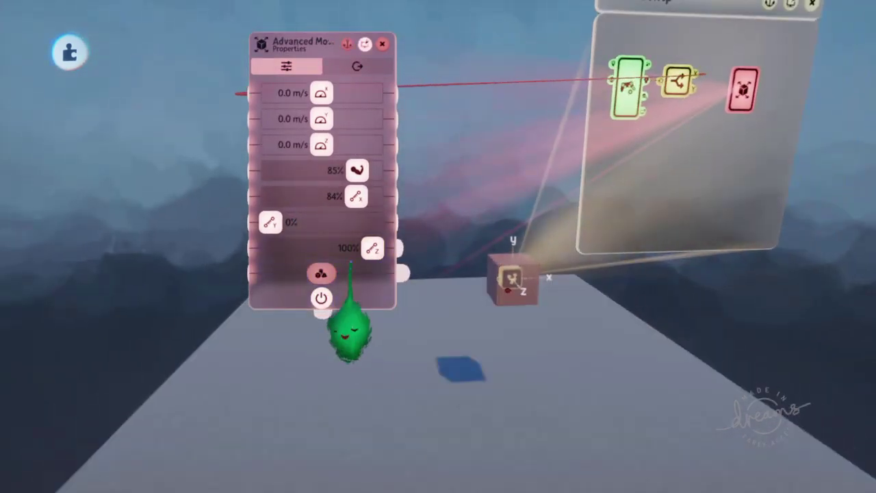
key(Escape)
middle_drag(350, 256, 553, 228)
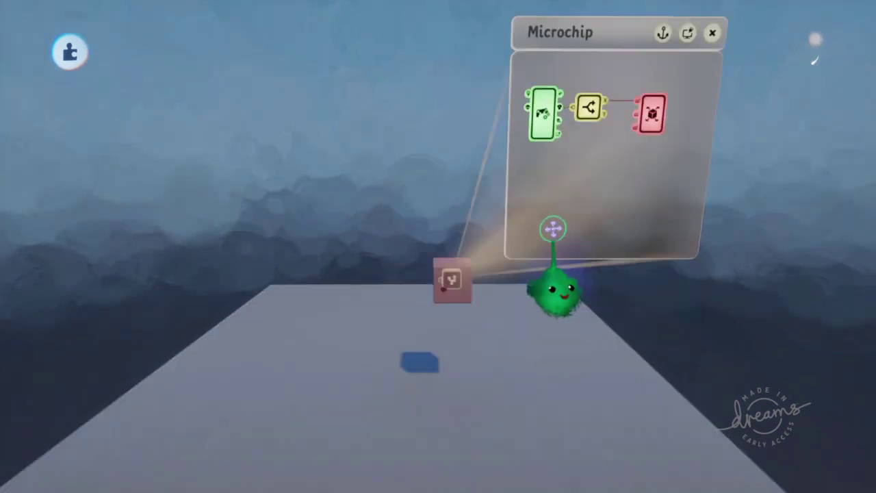
Set up a camera in the camera editor that frames the cube and the platform from the front
click(533, 125)
key(Escape)
scroll(373, 74, down, 3)
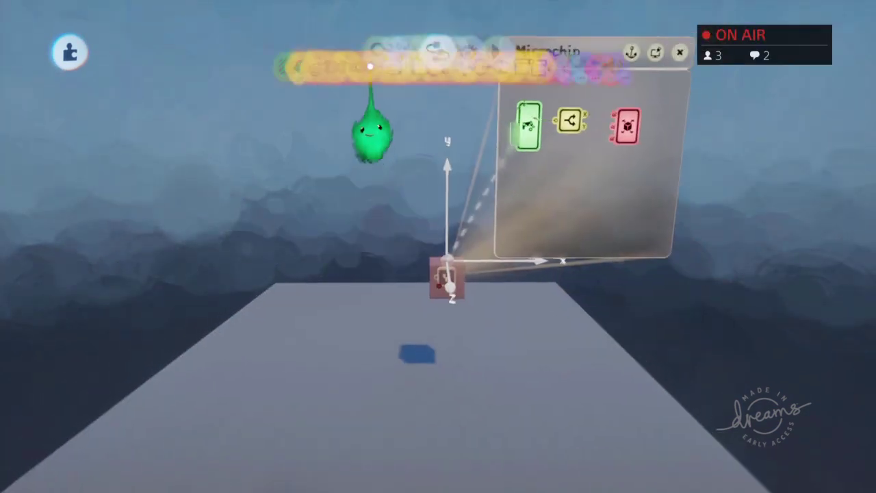
click(352, 55)
click(400, 57)
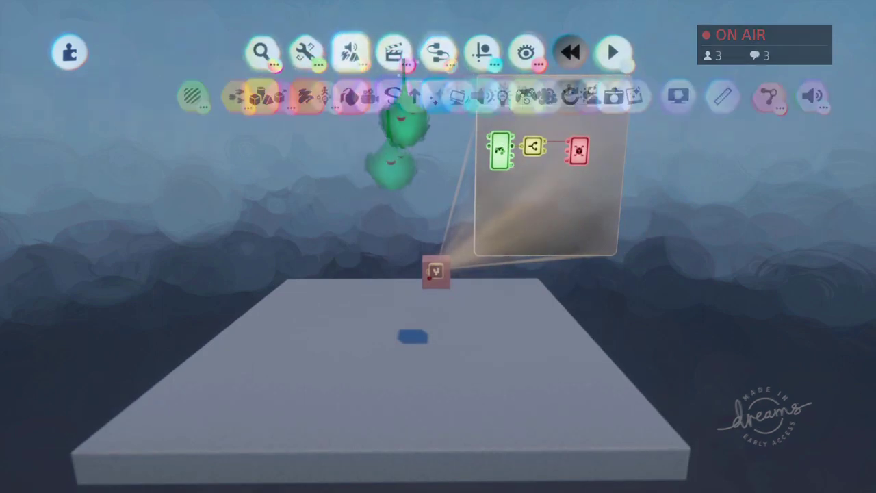
click(352, 97)
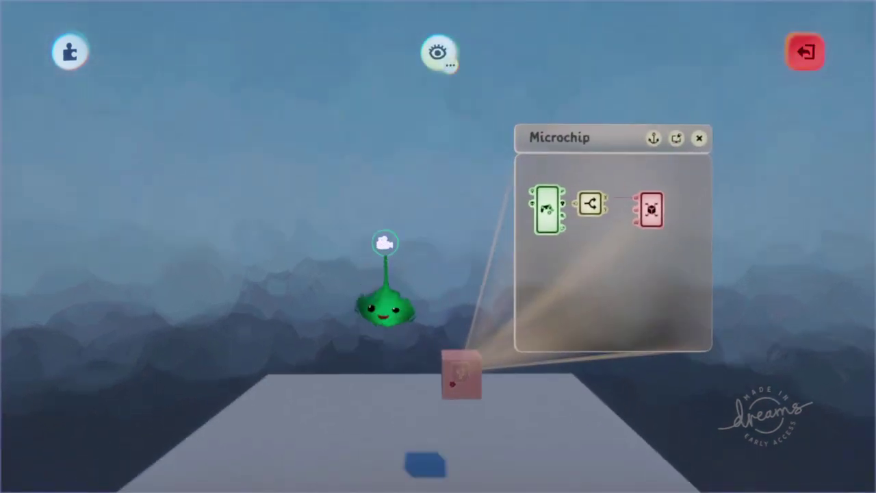
middle_drag(385, 243, 397, 264)
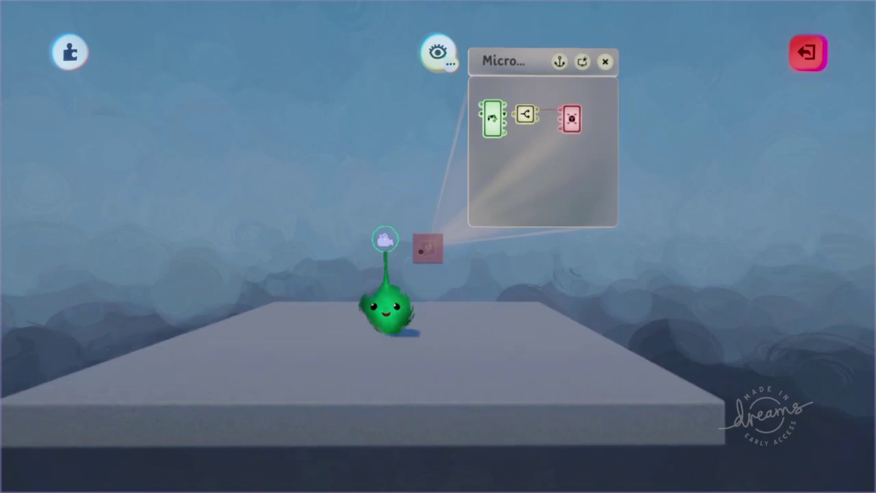
key(Escape)
Set the Controller Sensor's Possession Mode to the fourth option and close its settings
click(437, 156)
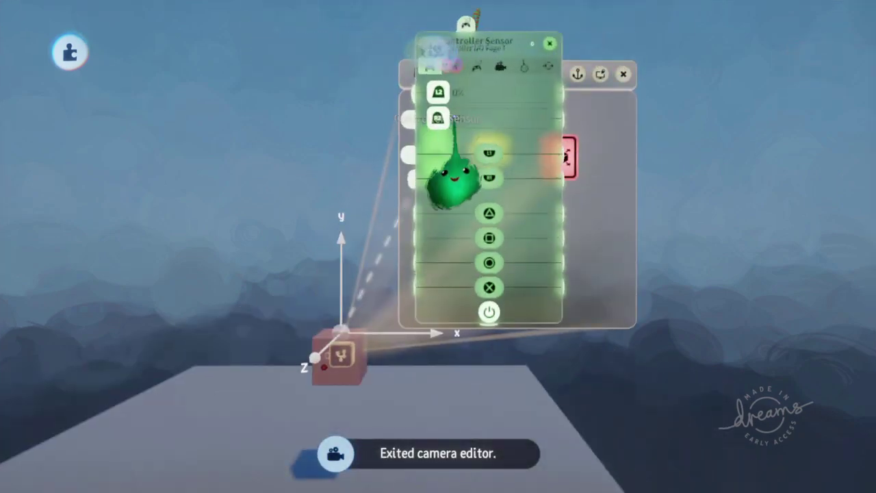
click(524, 65)
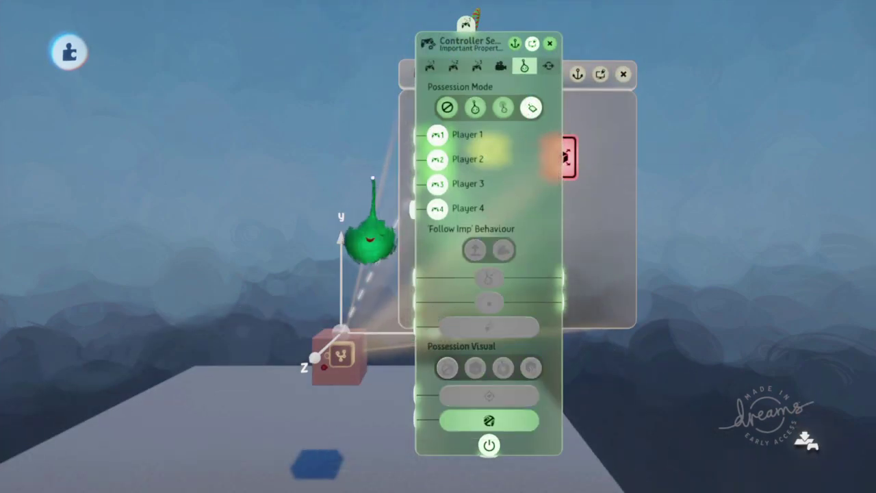
key(Escape)
Test the cube's movement in play mode and return to editing
click(317, 346)
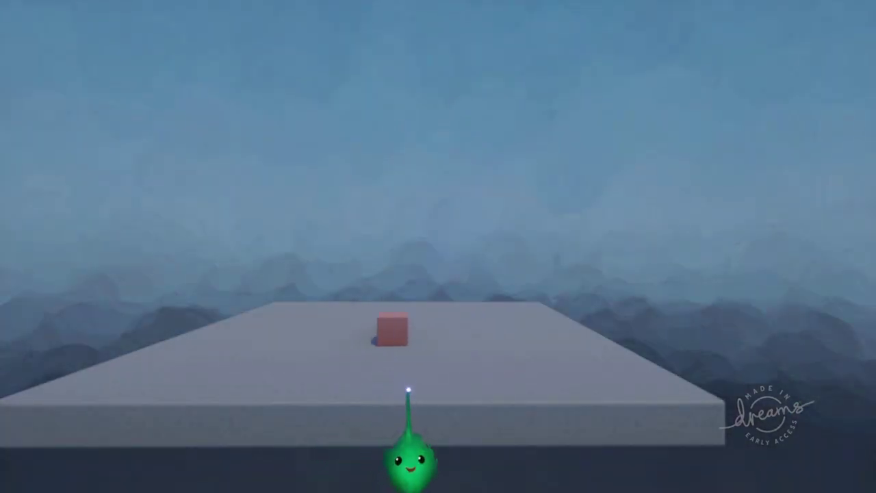
key(Escape)
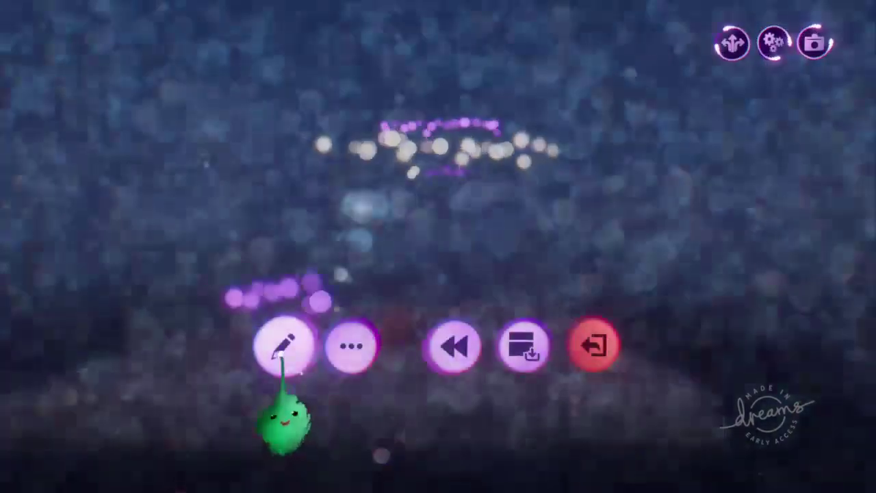
click(283, 349)
key(Escape)
Shift the Controller Sensor slightly left in the microchip, away from the splitter
middle_drag(500, 278, 493, 280)
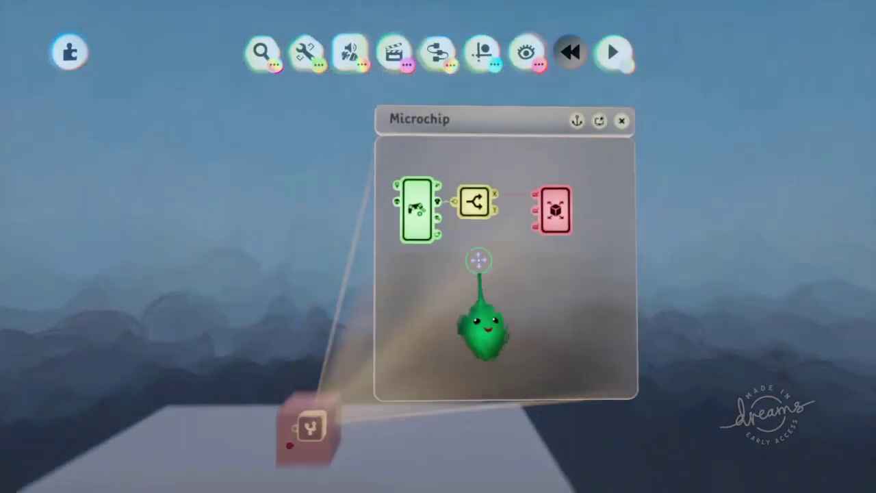
drag(413, 214, 399, 215)
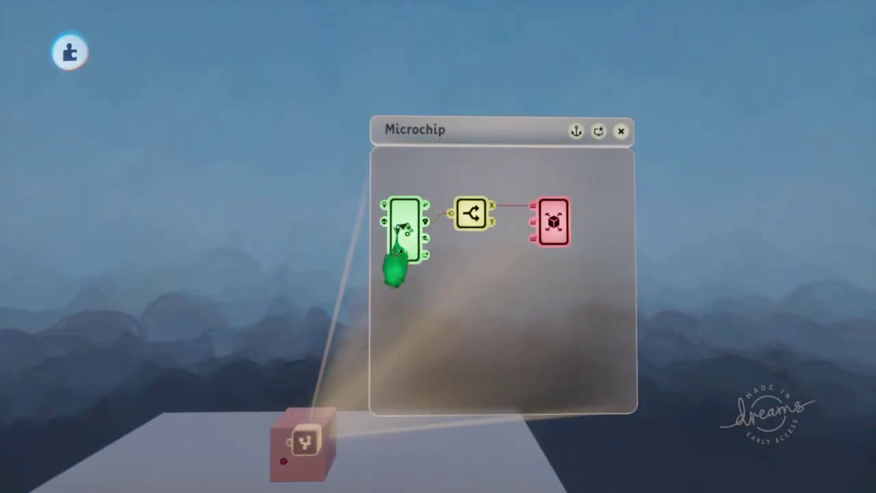
drag(381, 288, 367, 293)
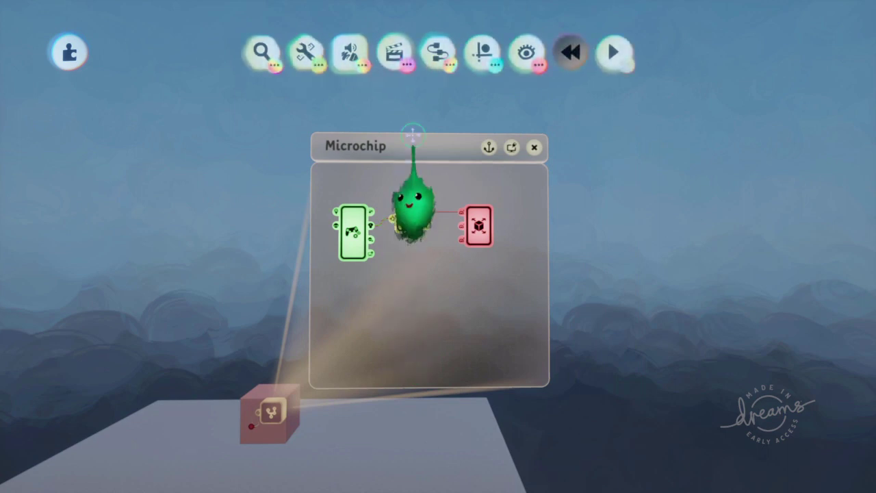
Place a Signal Manipulator below the splitter in the microchip
click(436, 55)
click(237, 96)
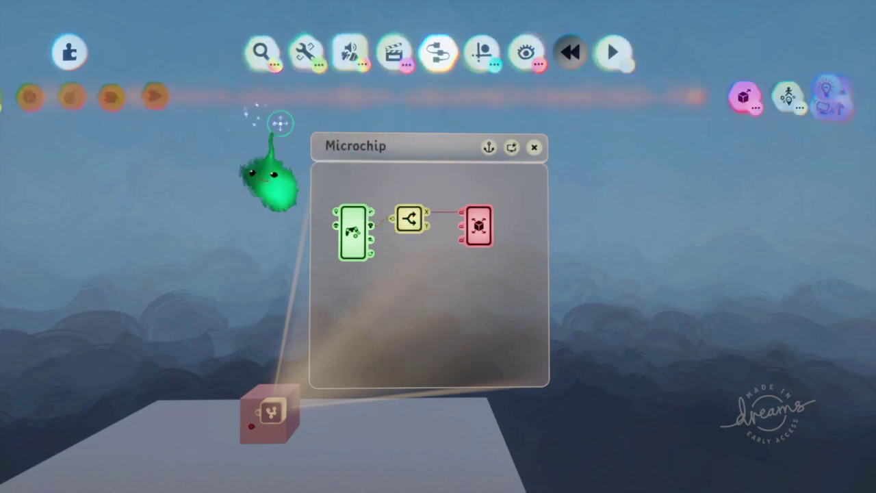
click(380, 96)
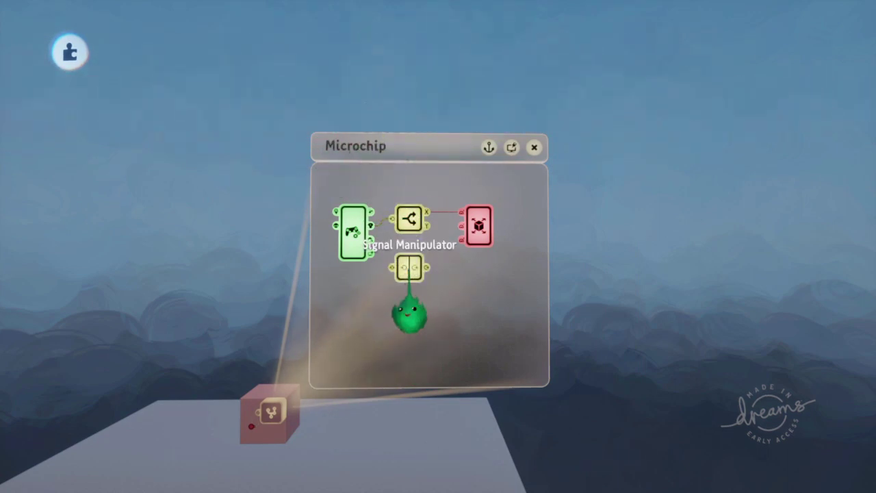
Open the settings of the Signal Manipulator and Controller Sensor, and set the manipulator's Remapper Mode to Pulse On Input On
click(409, 271)
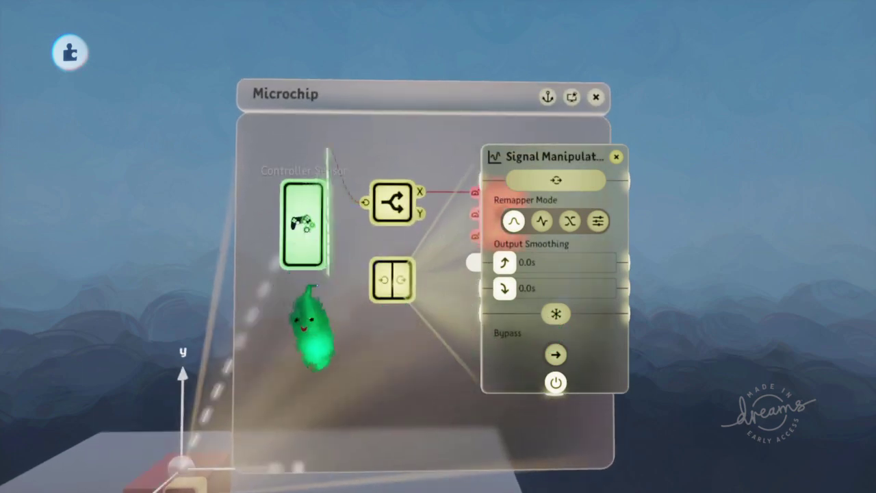
click(312, 285)
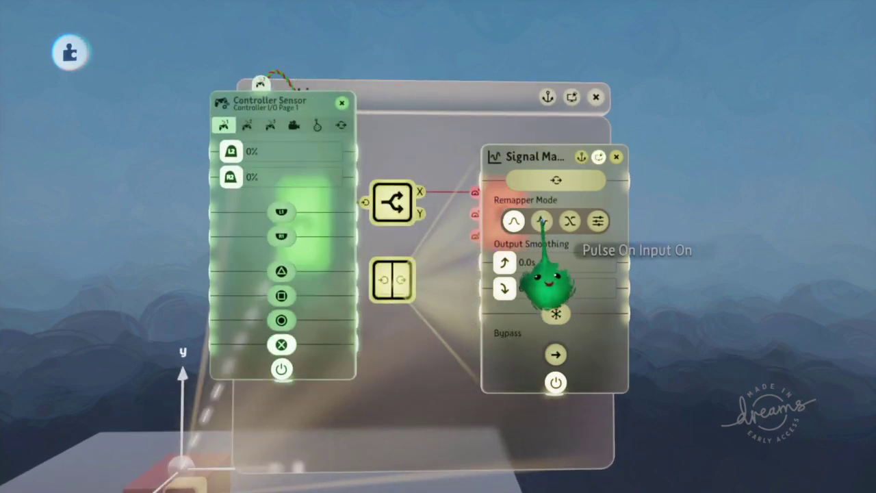
click(542, 220)
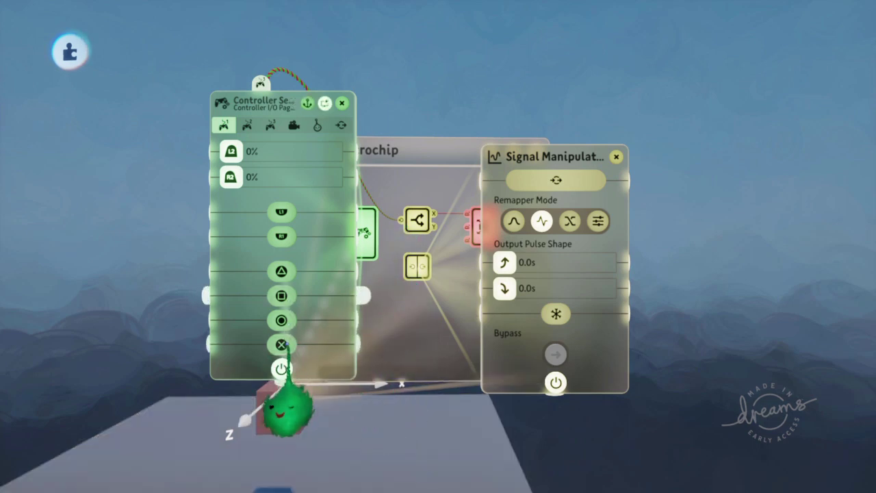
Wire the Controller Sensor's Cross Button output to the Signal Manipulator's signal input and close the sensor's settings
drag(281, 345, 443, 300)
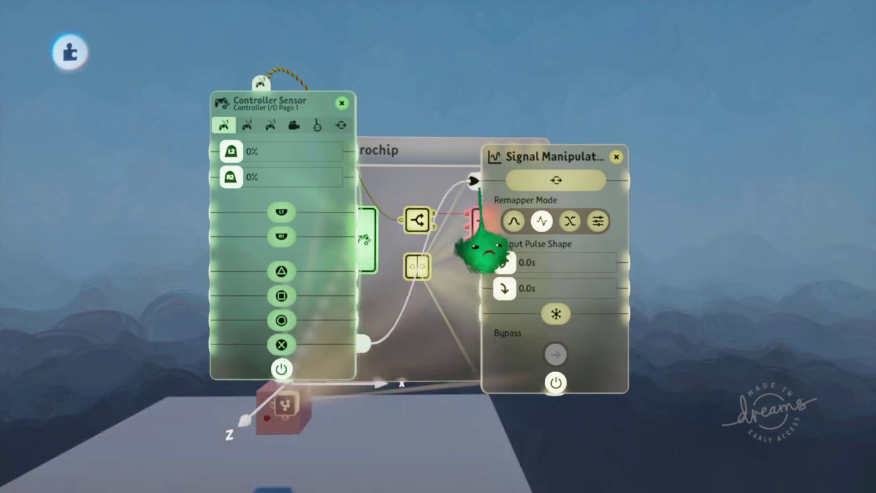
drag(480, 188, 477, 183)
key(Escape)
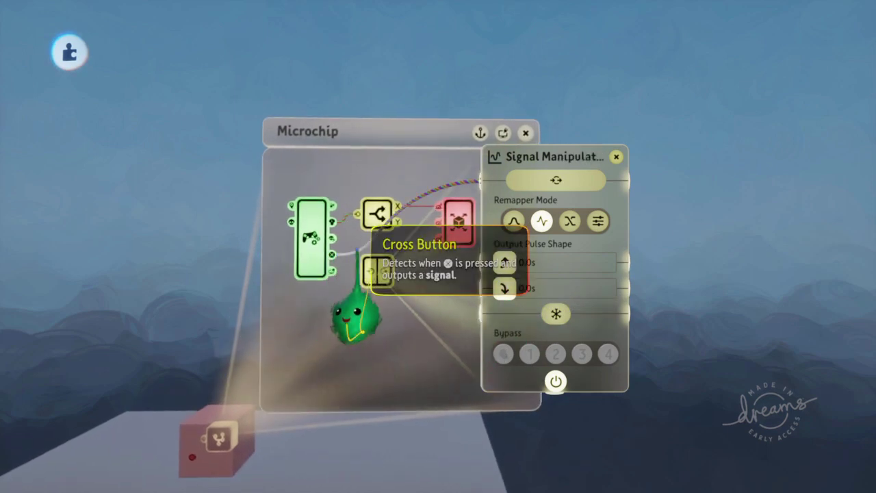
Move the Signal Manipulator's settings clear of the microchip and place a Mover below the existing red movement gadget
drag(588, 284, 266, 393)
key(Tab)
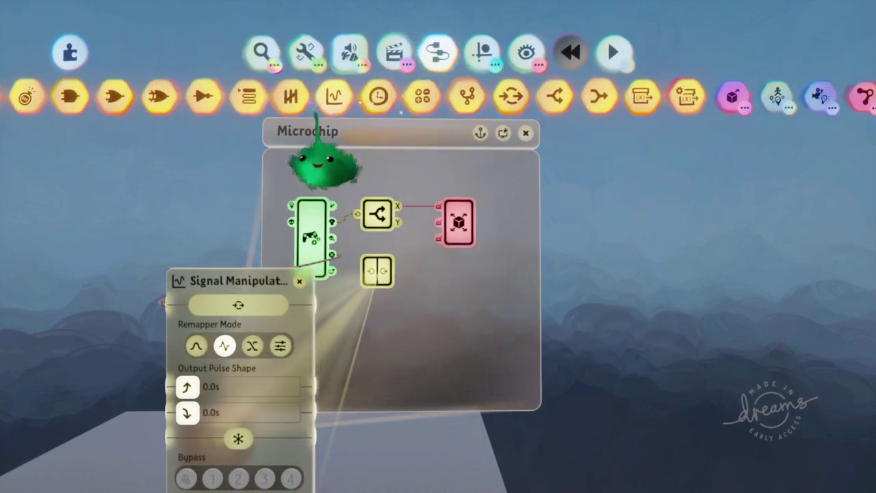
click(529, 99)
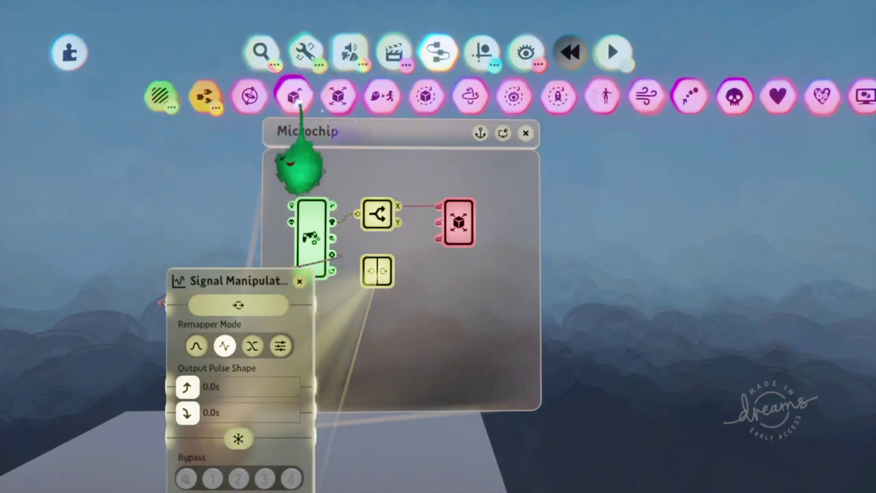
drag(297, 164, 468, 332)
click(467, 297)
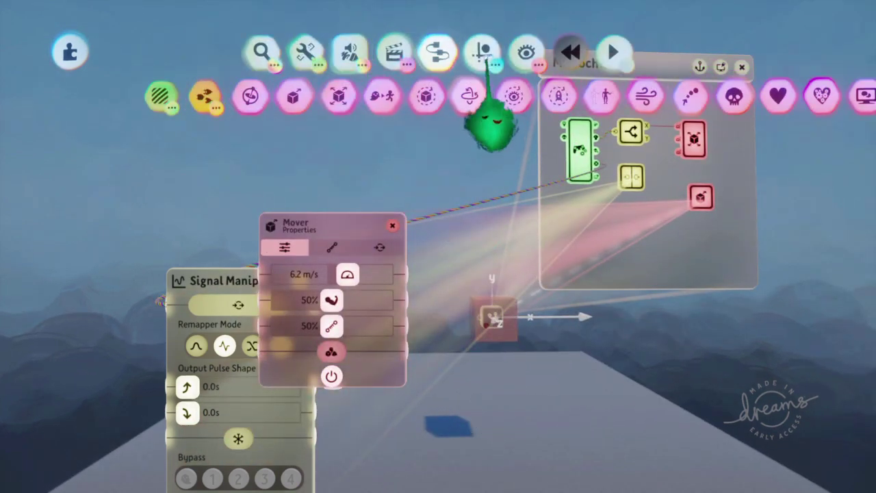
Enable Grid Snap and rotate the Mover's direction arrow from the cube to point straight up
click(473, 52)
click(366, 95)
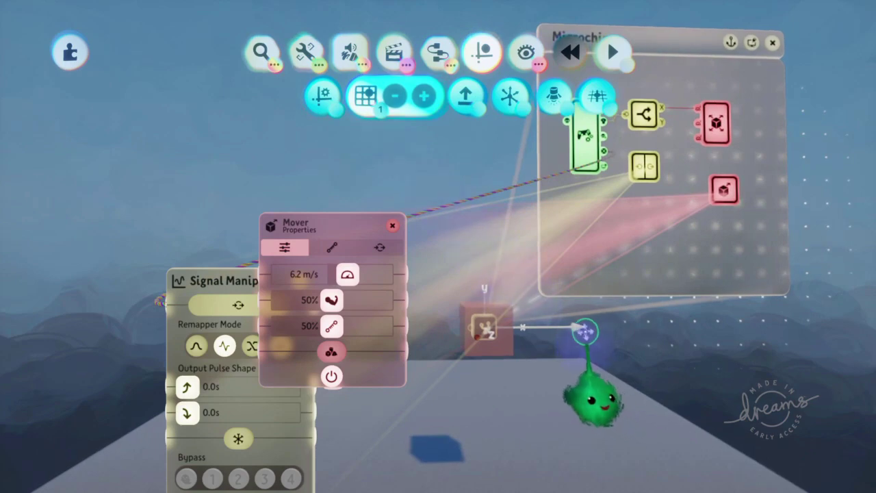
drag(581, 324, 502, 254)
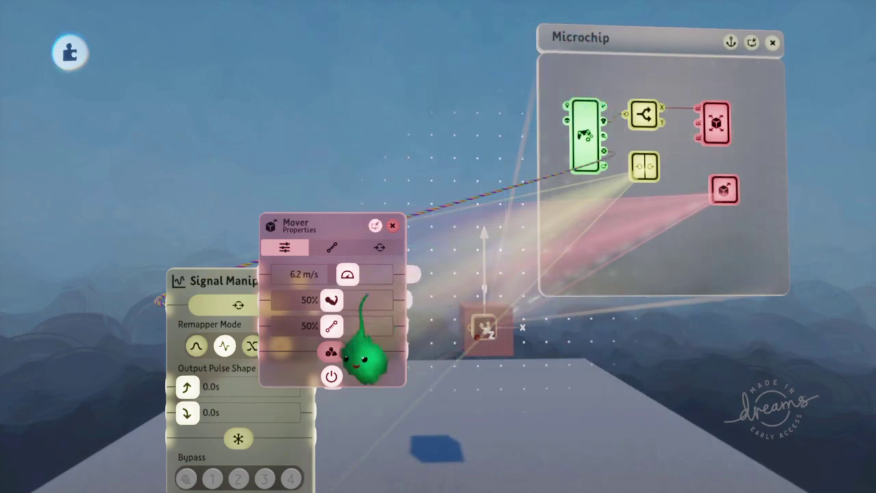
Set the Mover's Movement Strength to 100% and damping to 0%, and move its settings beneath the microchip
drag(331, 299, 382, 300)
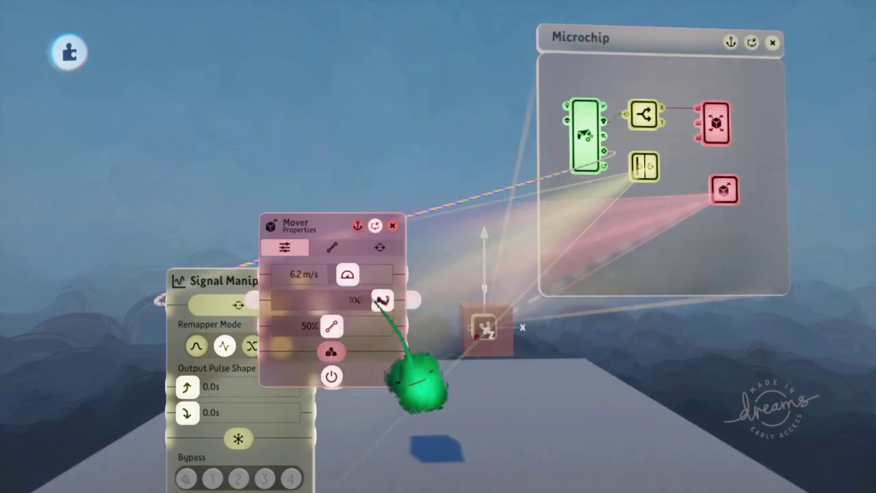
drag(331, 326, 272, 326)
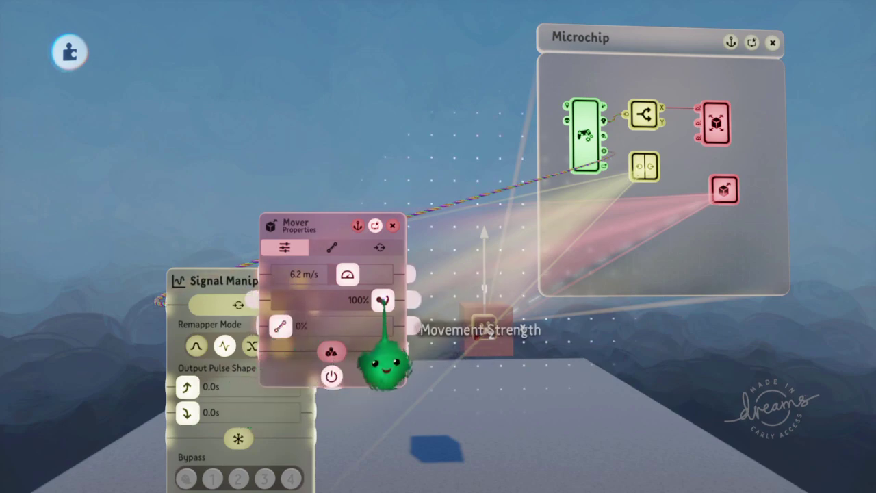
drag(336, 301, 637, 355)
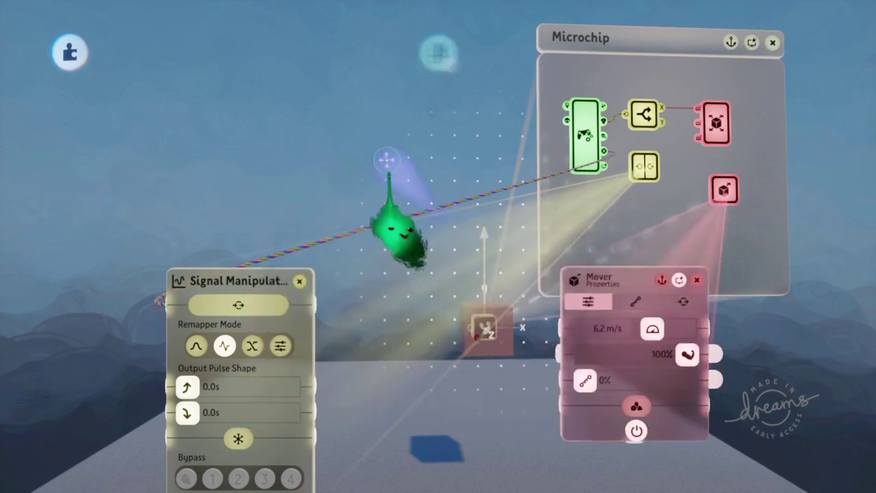
Disable Grid Snap and wire the Signal Manipulator's pulse output to the Mover's power input
mouse_move(436, 68)
click(365, 94)
middle_drag(383, 321, 355, 312)
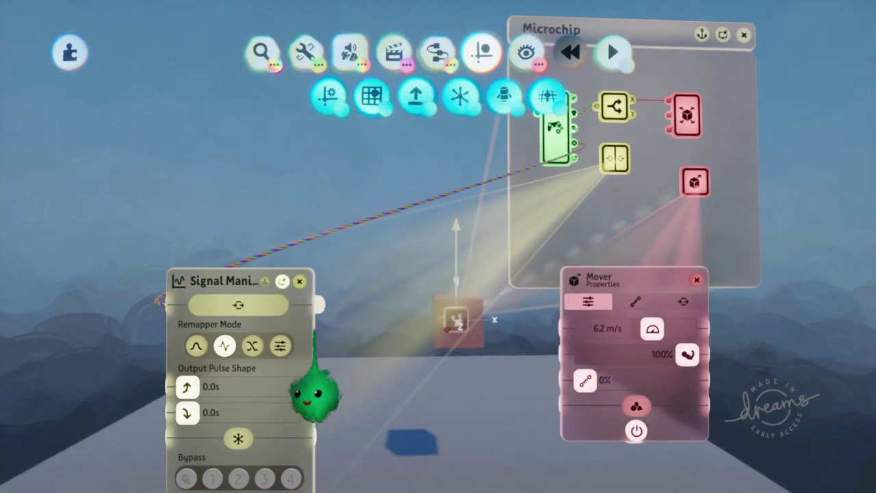
drag(321, 304, 628, 446)
Start the scene in play mode to test the cube's Cross-button jump
key(Escape)
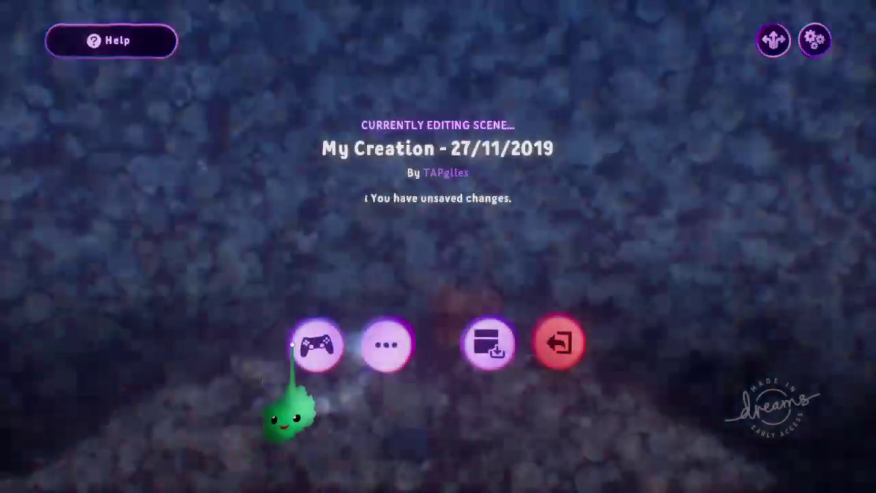
click(309, 344)
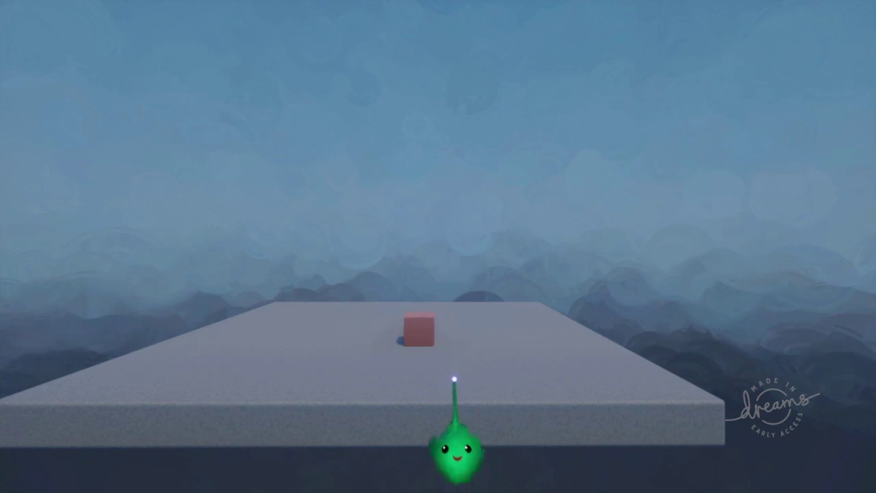